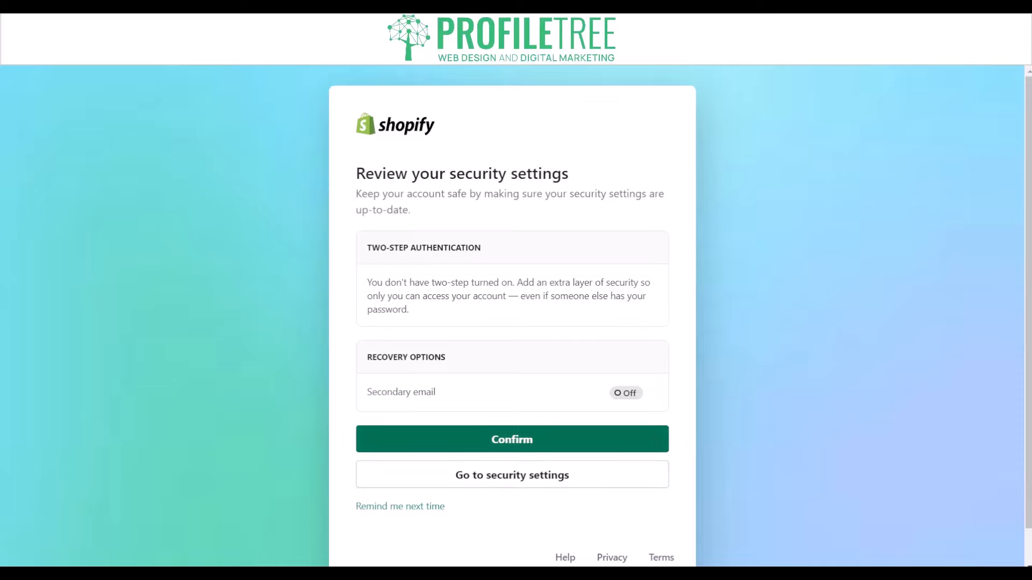
# Confirm the security settings review, continue with the existing account, open the Dropship store and collapse its trial notice.
pyautogui.click(511, 440)
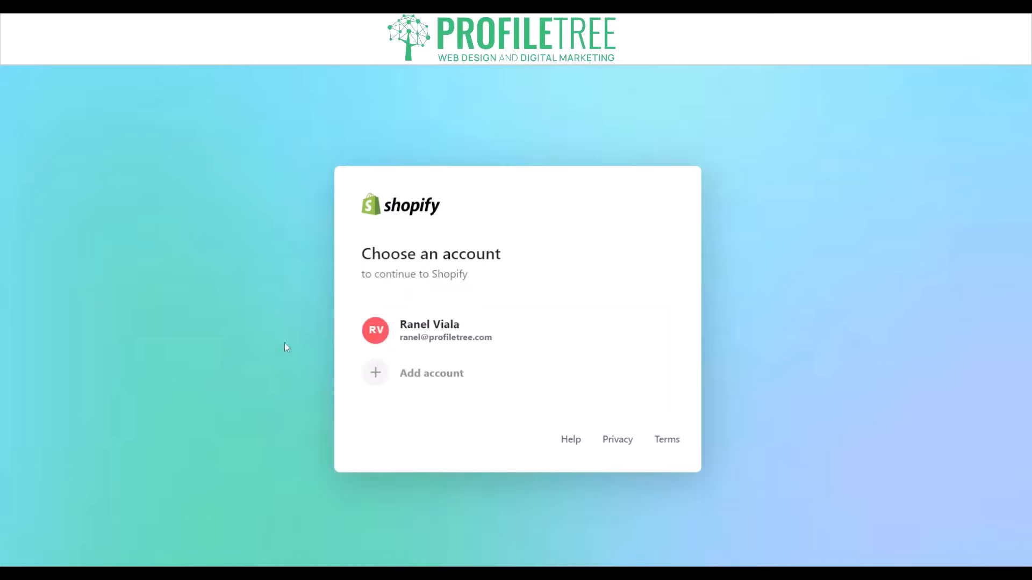
pyautogui.click(423, 334)
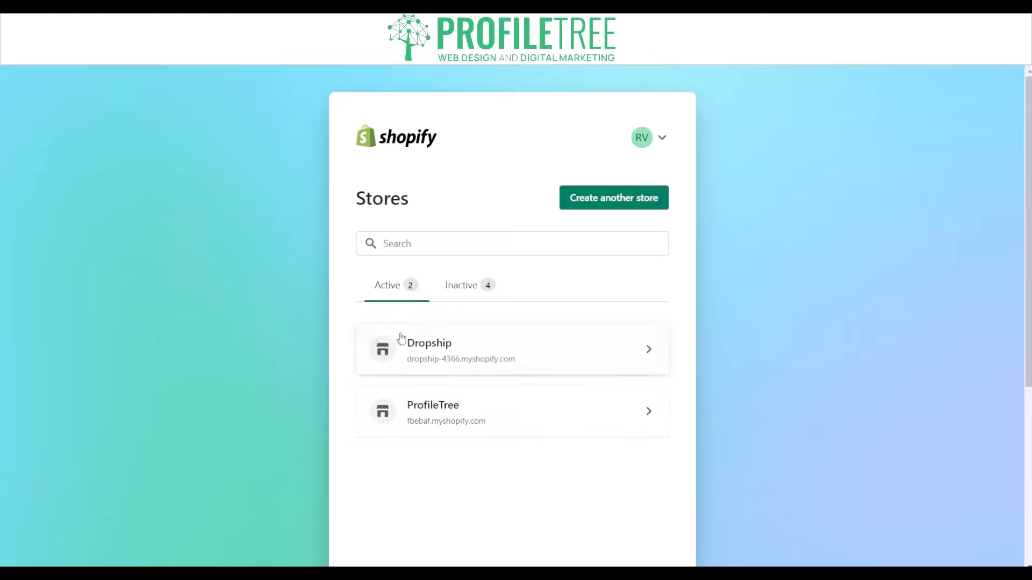
pyautogui.click(517, 360)
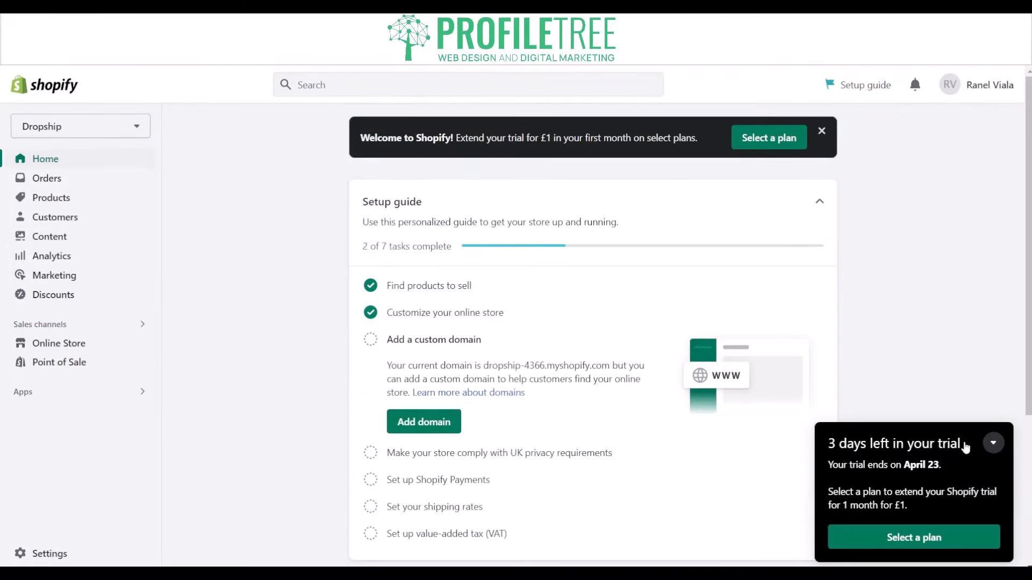
pyautogui.click(993, 443)
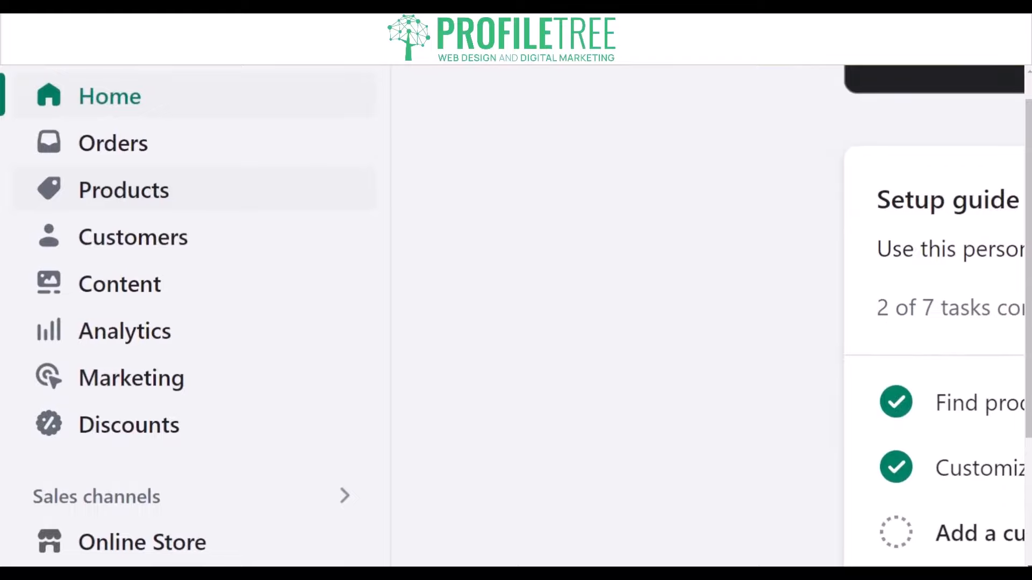
# Add a new product to the store with the title "Nike T-Shirt (Black)".
pyautogui.click(92, 198)
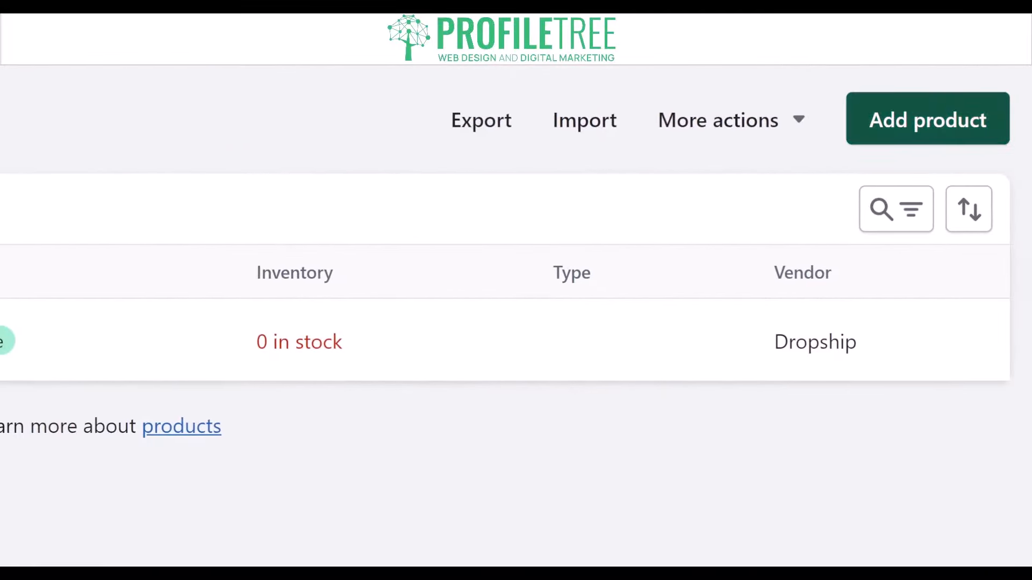
pyautogui.click(914, 129)
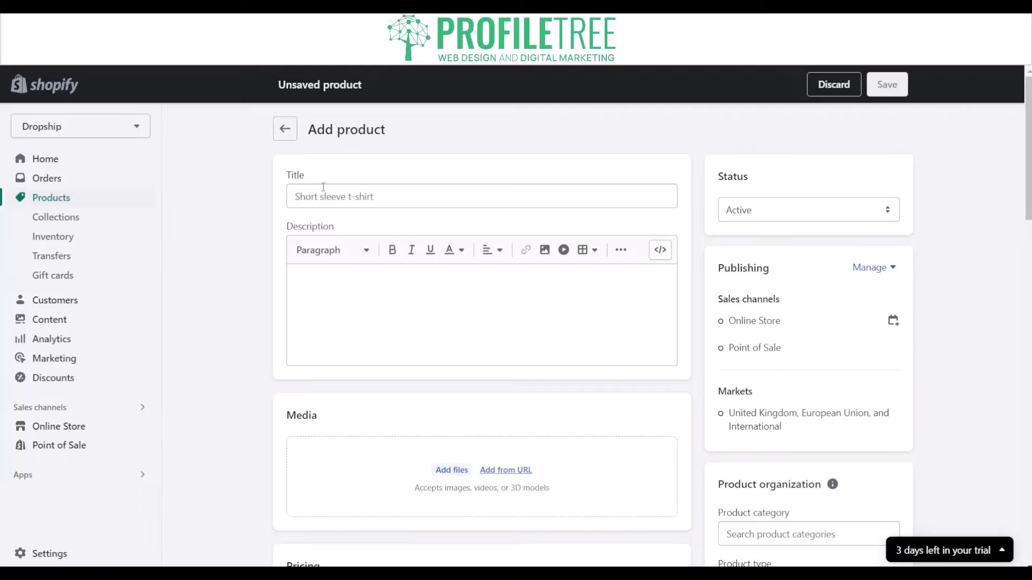
pyautogui.click(323, 187)
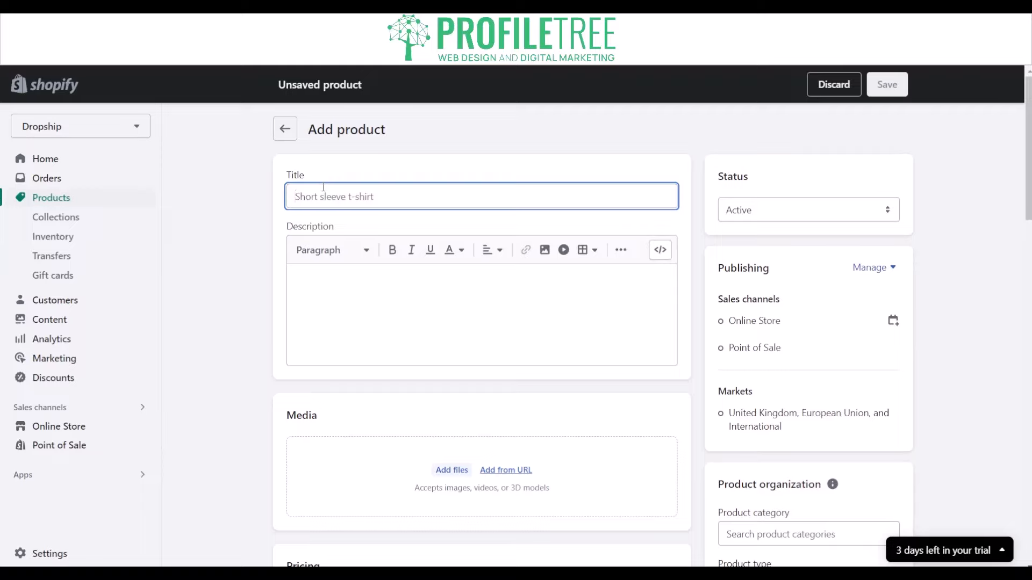
pyautogui.write('T')
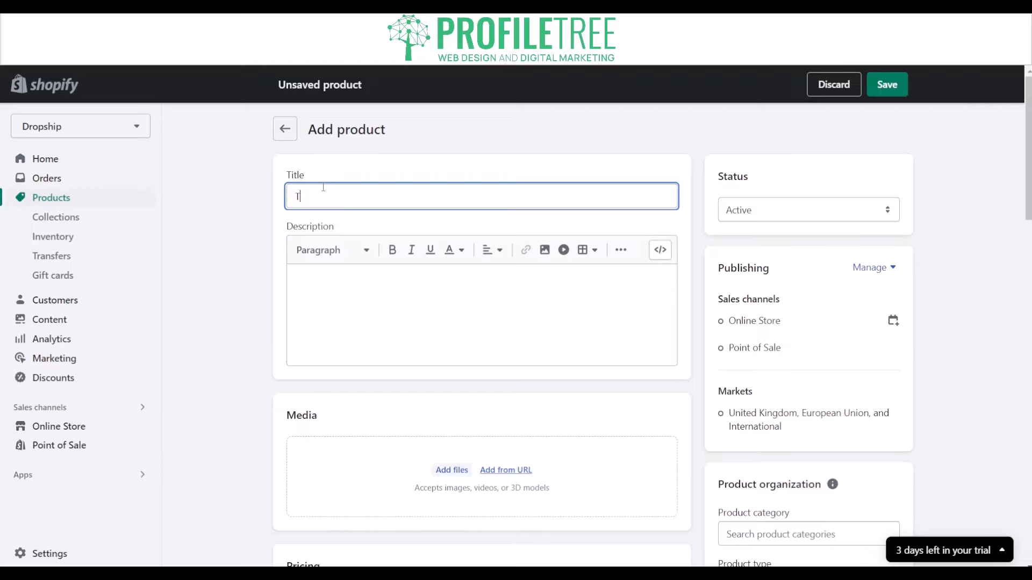
pyautogui.press('BackSpace')
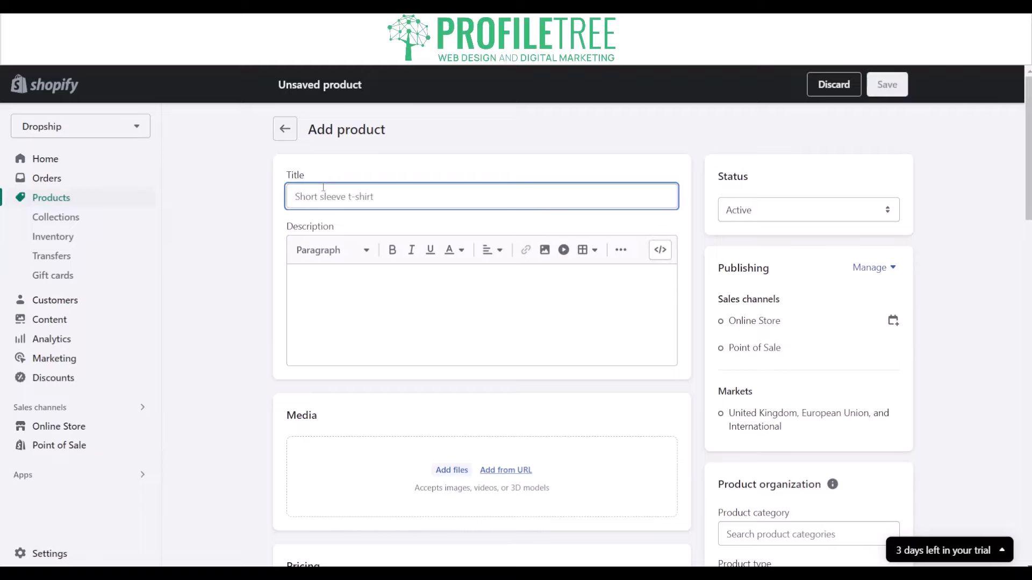
pyautogui.write('Nike T-Shirt')
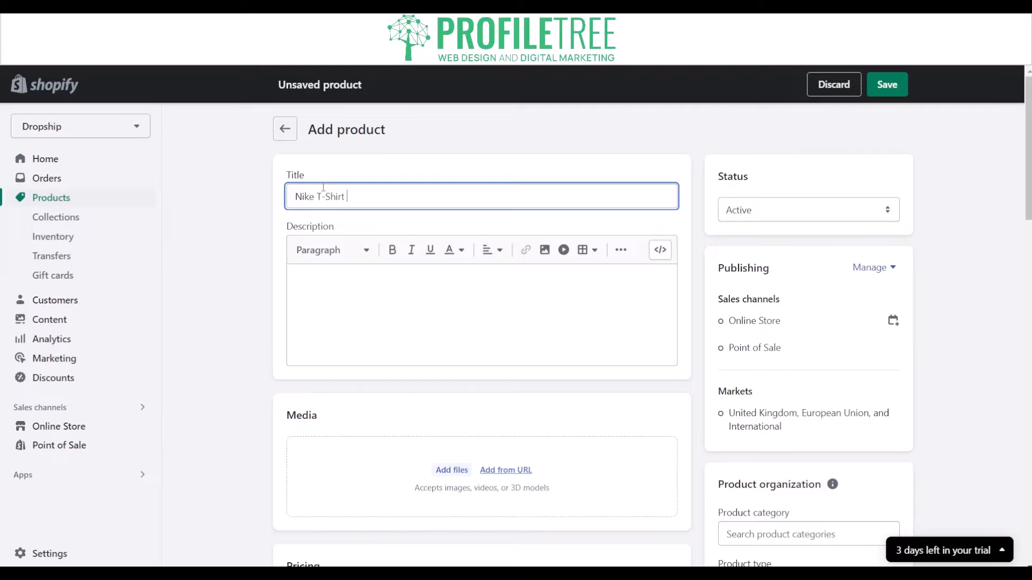
pyautogui.write(' (Black)')
# Enter the product description "This T-Shirt is 100% Cotton etc etc etc".
pyautogui.click(333, 280)
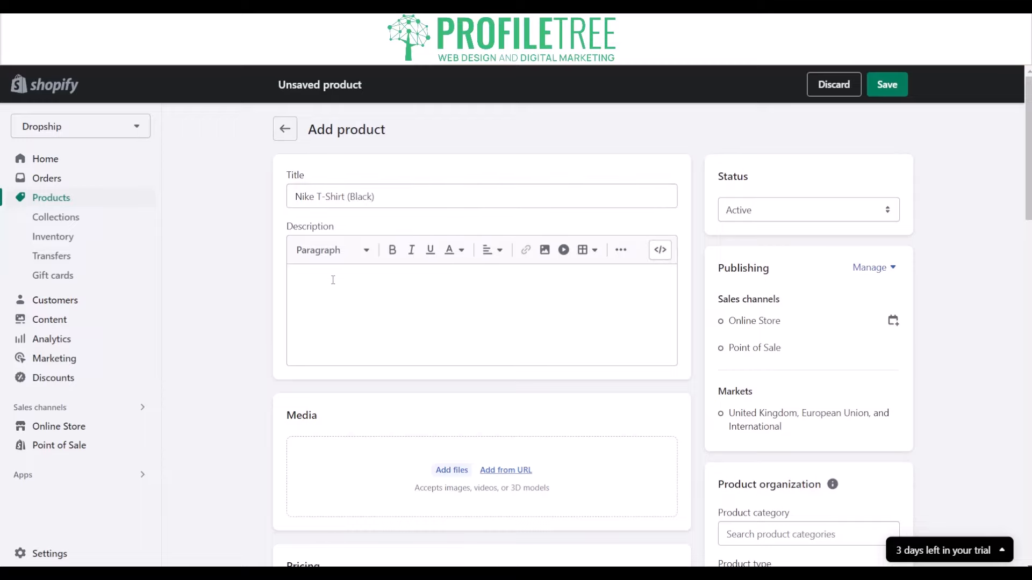
pyautogui.write('This T-Shirt is 100% Cotton ')
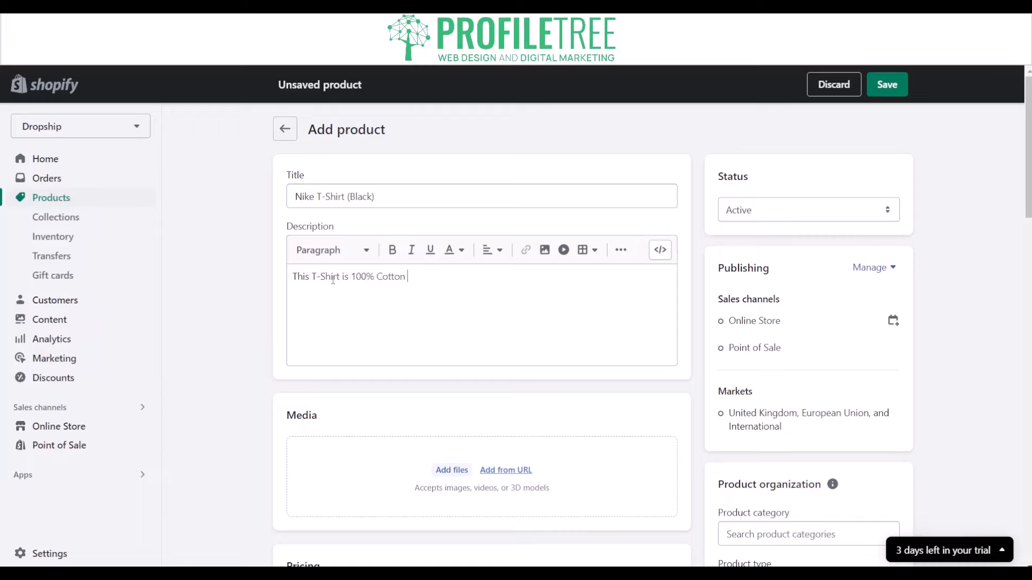
pyautogui.write('etc etc etc')
# Try the Blockquote format on the description text and return it to Paragraph.
pyautogui.click(329, 250)
pyautogui.scroll(-3, 349, 355)
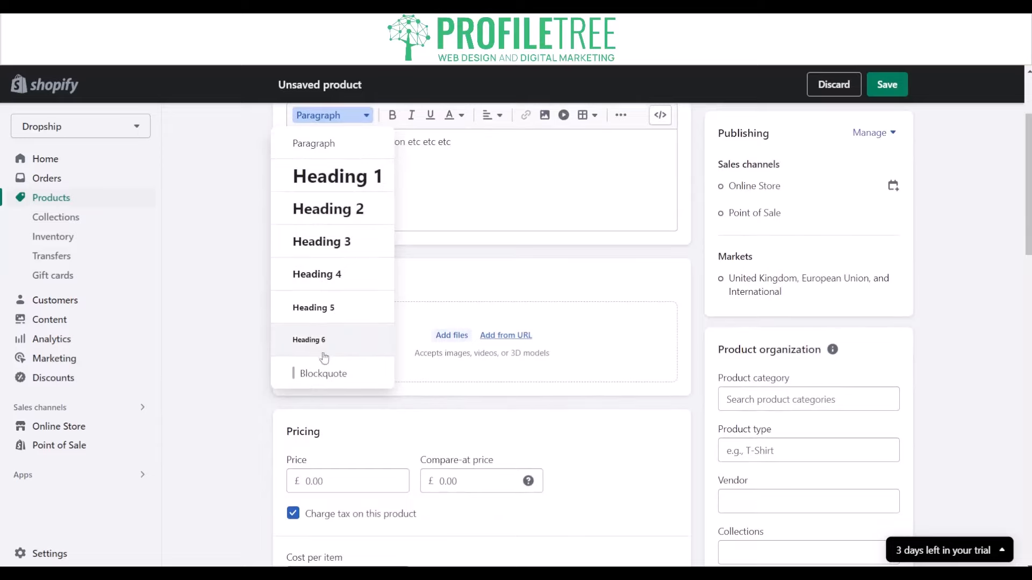
pyautogui.click(313, 375)
pyautogui.scroll(3, 422, 385)
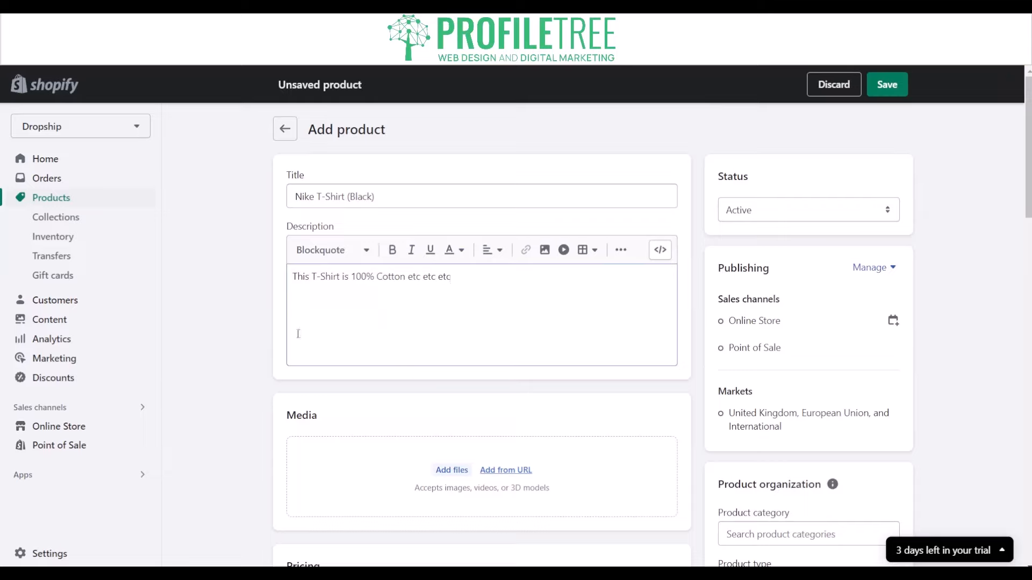
pyautogui.click(344, 250)
pyautogui.click(302, 278)
# Upload the ProfileTree logo image file as the product's media.
pyautogui.scroll(-1, 312, 401)
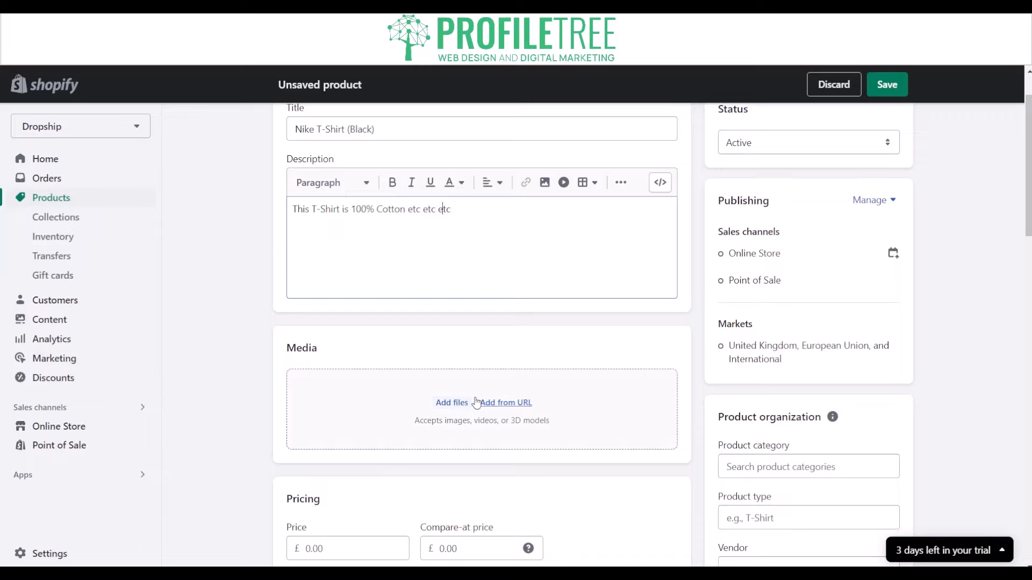
pyautogui.click(454, 403)
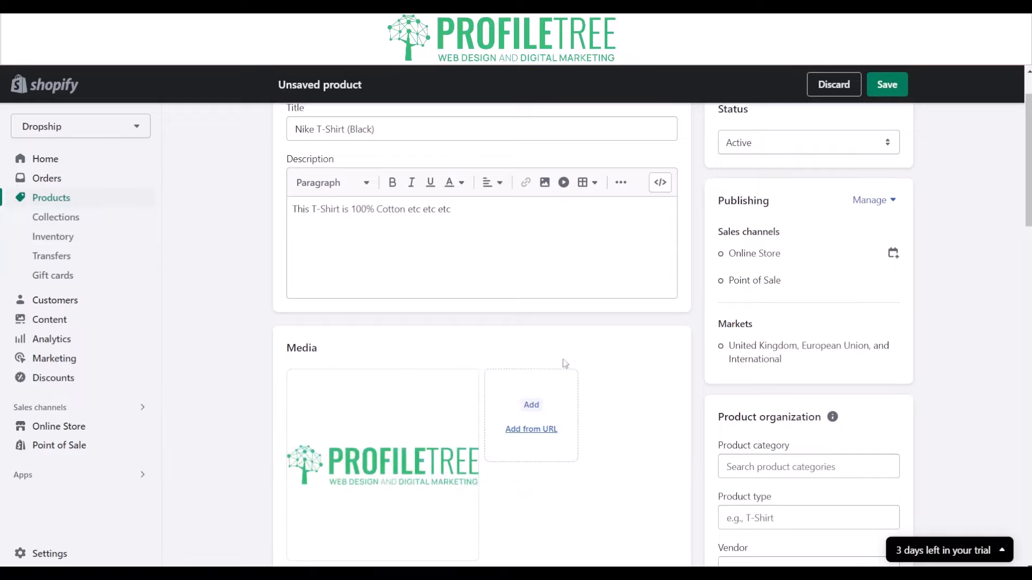
pyautogui.scroll(-3, 548, 378)
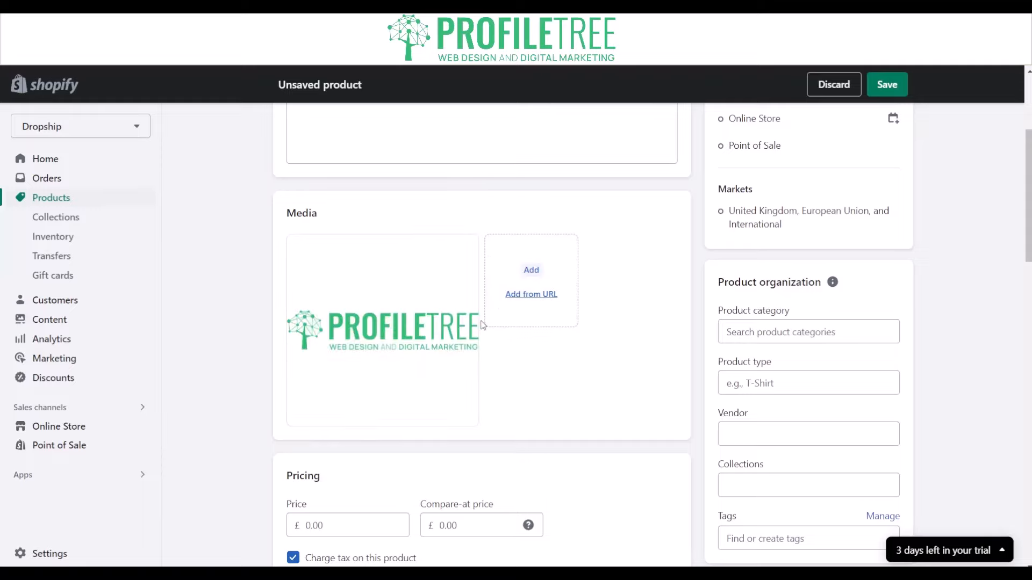
# Set the product price to £49.99 and turn off charging tax on it.
pyautogui.scroll(-2, 383, 328)
pyautogui.click(316, 386)
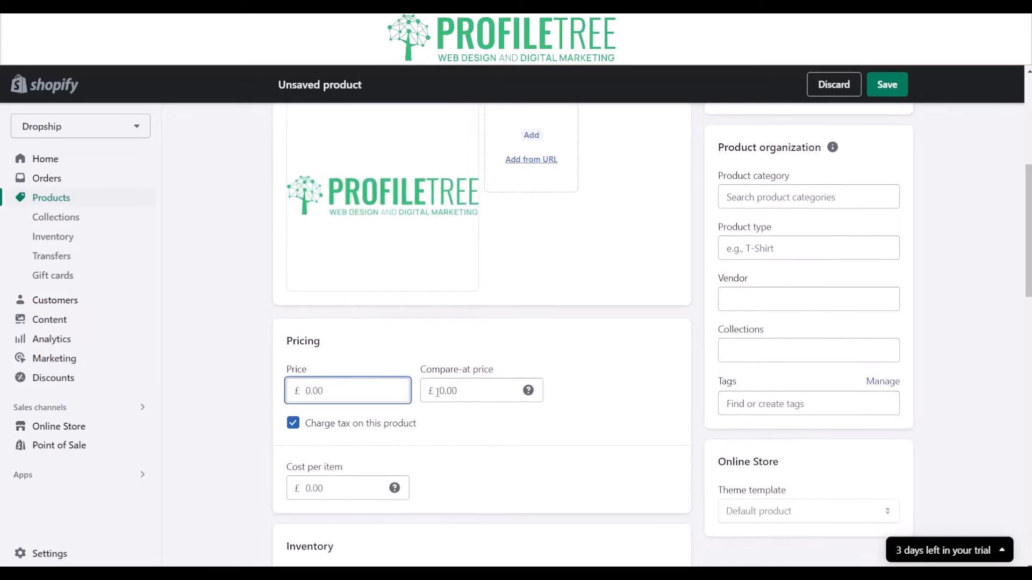
pyautogui.write('49.99')
pyautogui.click(326, 428)
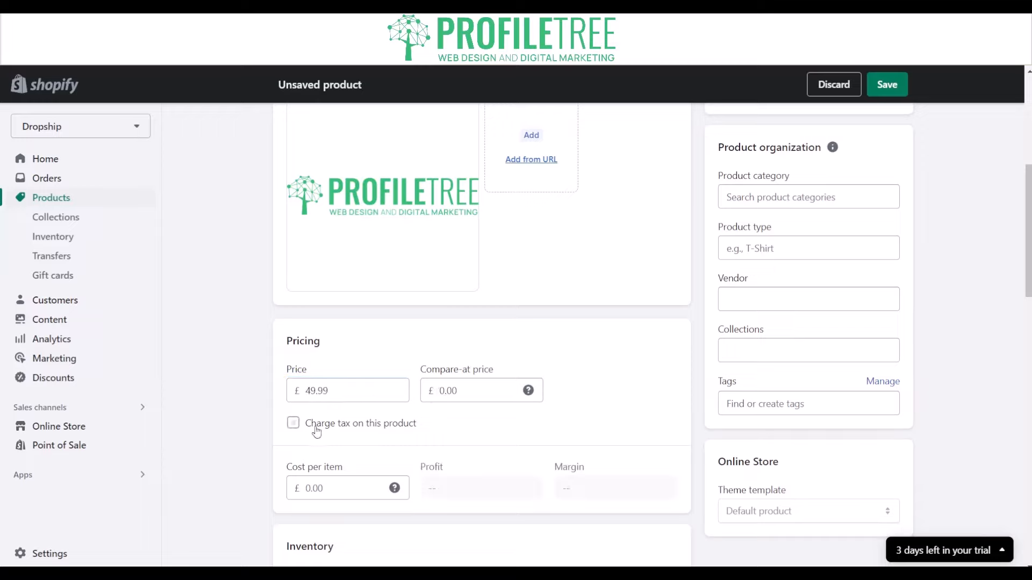
# Set the cost per item to £15.00 and check the resulting profit and margin.
pyautogui.click(313, 483)
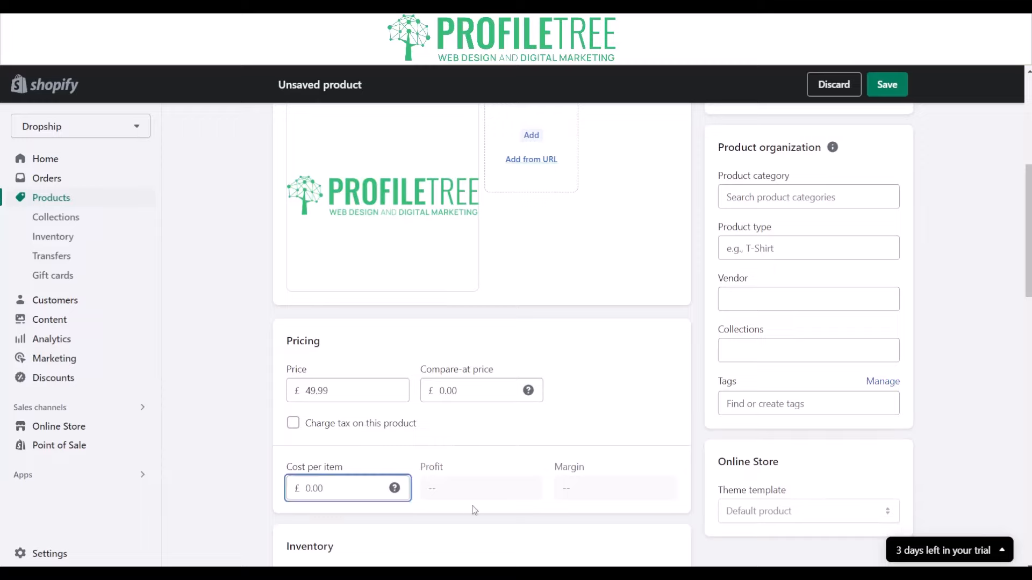
pyautogui.write('15')
pyautogui.moveTo(592, 494); pyautogui.dragTo(440, 474)
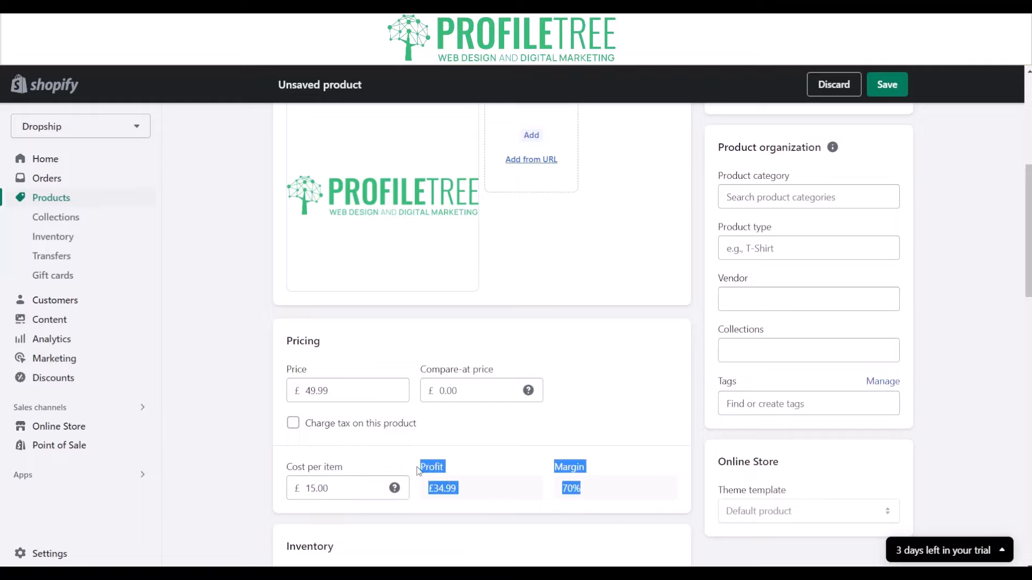
pyautogui.scroll(-4, 460, 467)
pyautogui.click(476, 317)
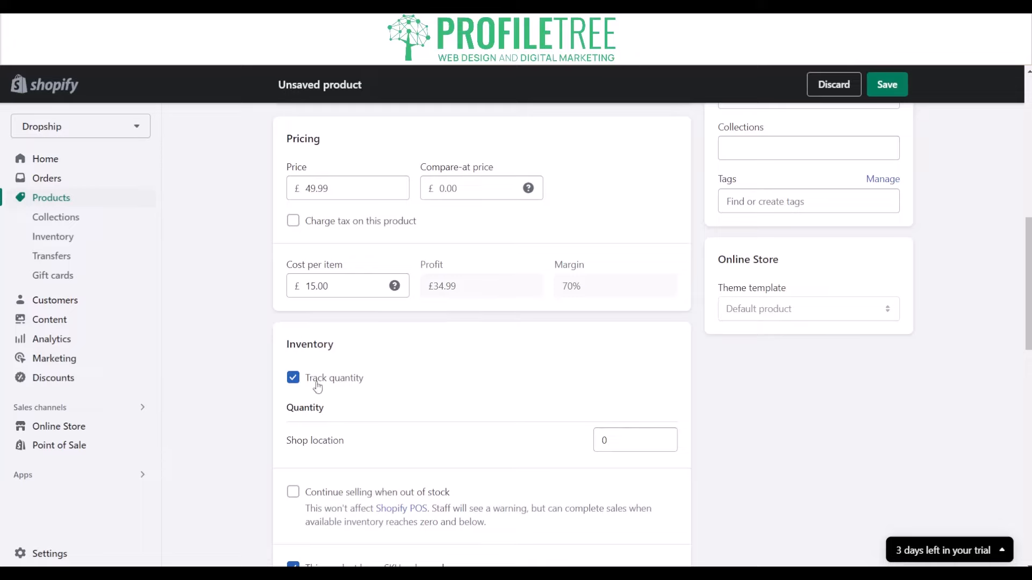
# Switch quantity tracking off and back on to compare the inventory options.
pyautogui.click(297, 375)
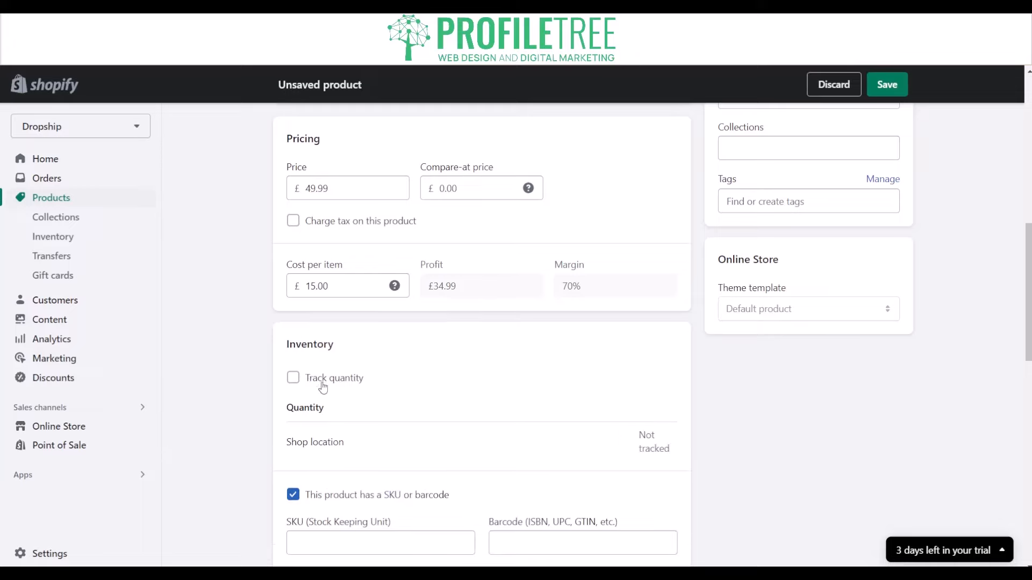
pyautogui.scroll(-3, 290, 282)
pyautogui.click(298, 247)
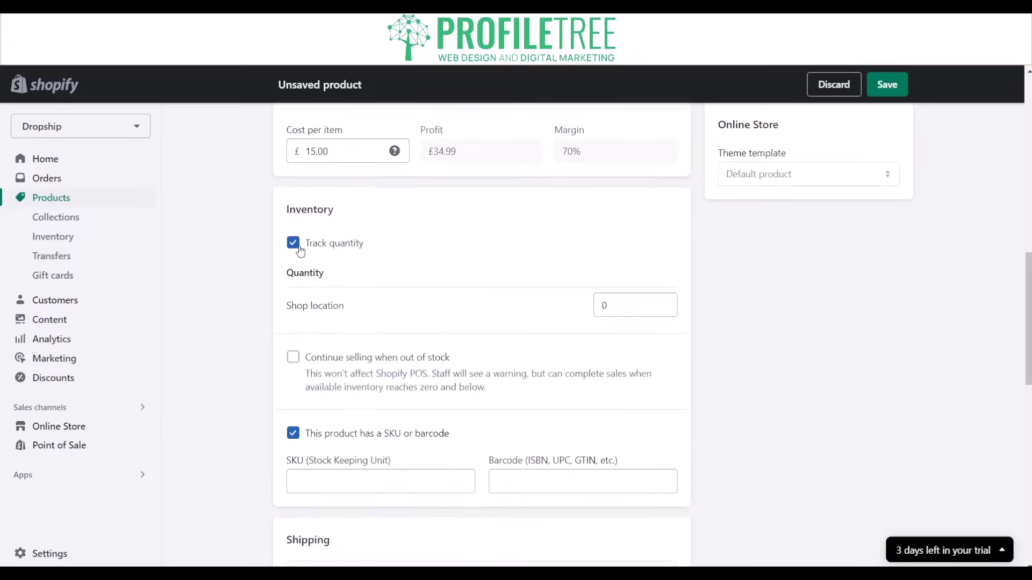
pyautogui.click(297, 247)
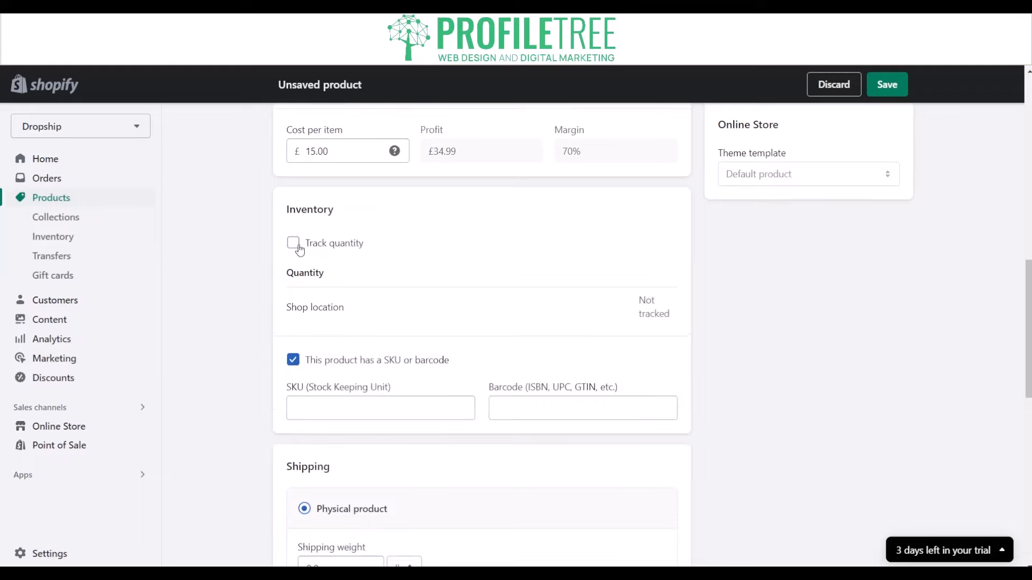
pyautogui.click(299, 248)
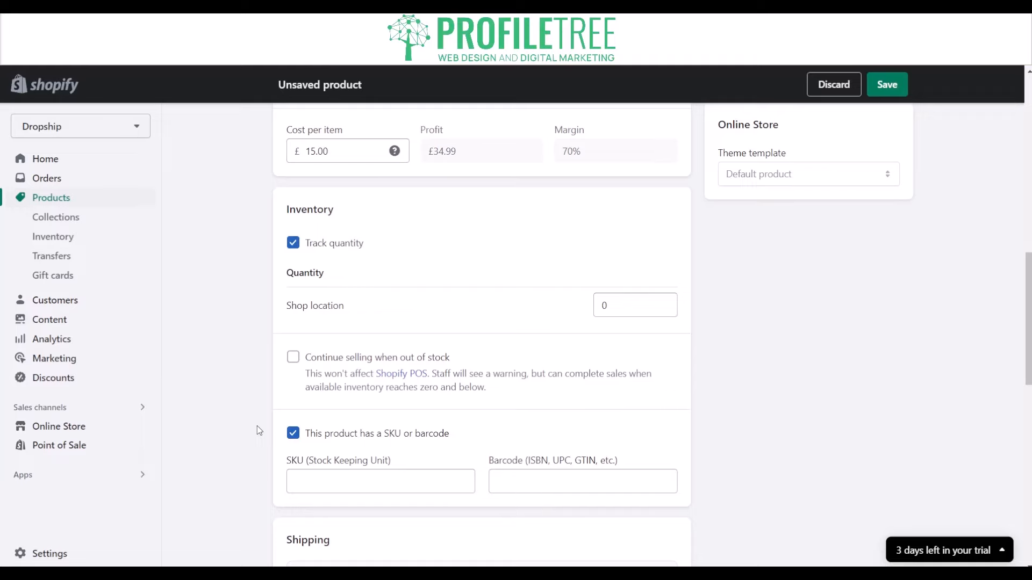
# Set the physical product's shipping weight to 0.25 and its unit to g.
pyautogui.scroll(-3, 333, 426)
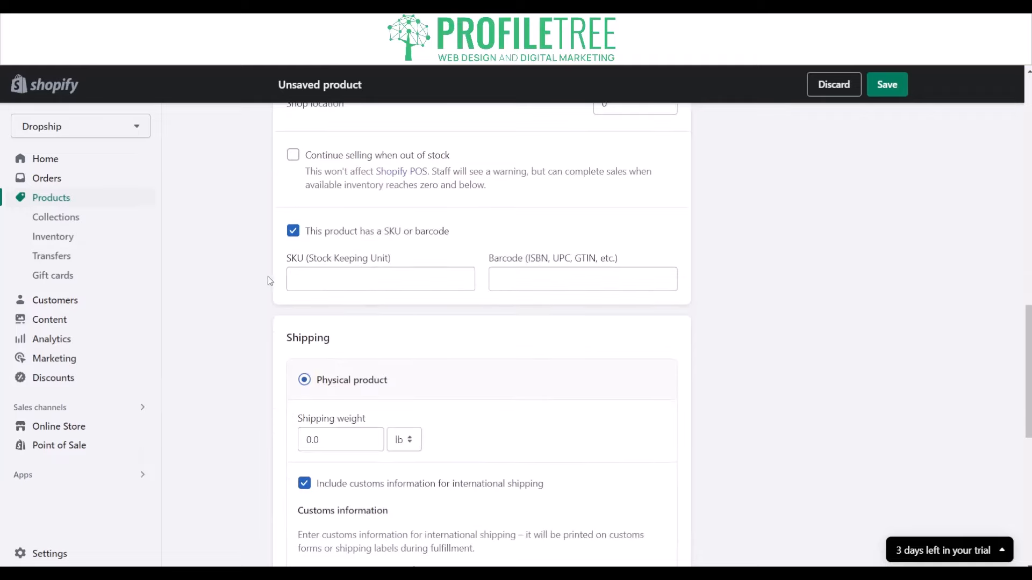
pyautogui.scroll(1, 311, 441)
pyautogui.scroll(-2, 318, 450)
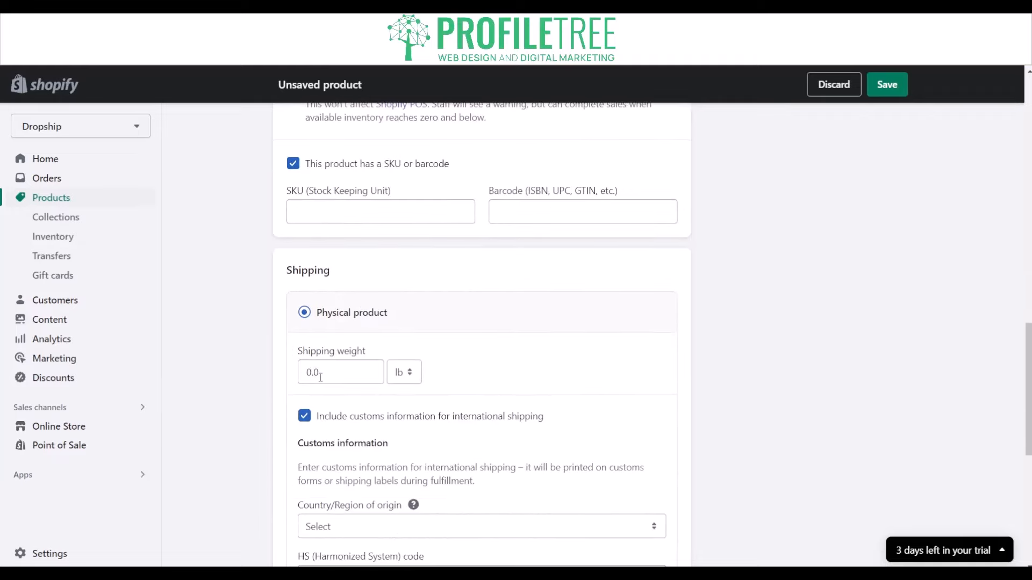
pyautogui.click(315, 373)
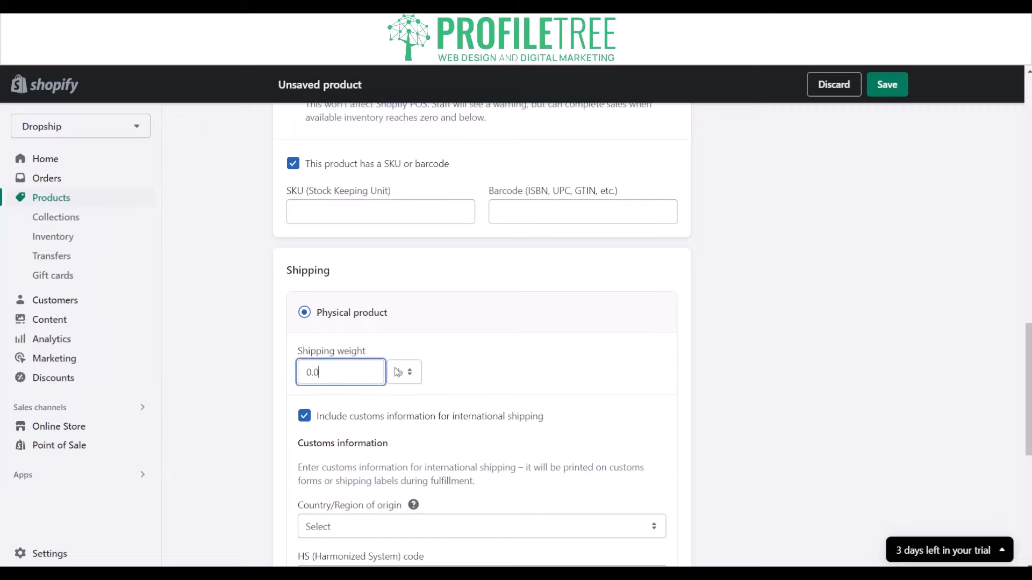
pyautogui.write('250')
pyautogui.click(405, 382)
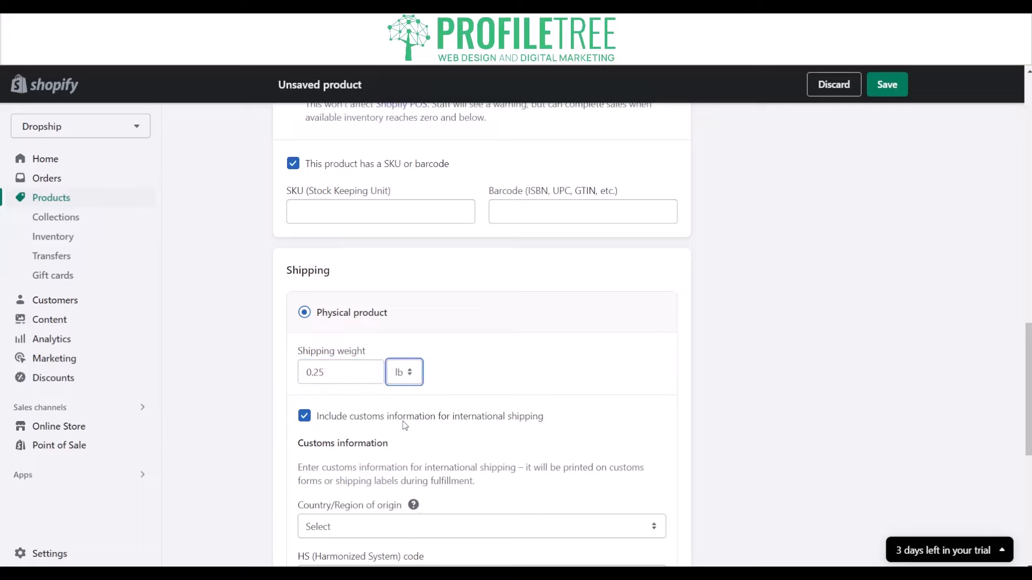
pyautogui.click(402, 422)
pyautogui.click(338, 373)
pyautogui.click(297, 476)
pyautogui.scroll(-3, 296, 498)
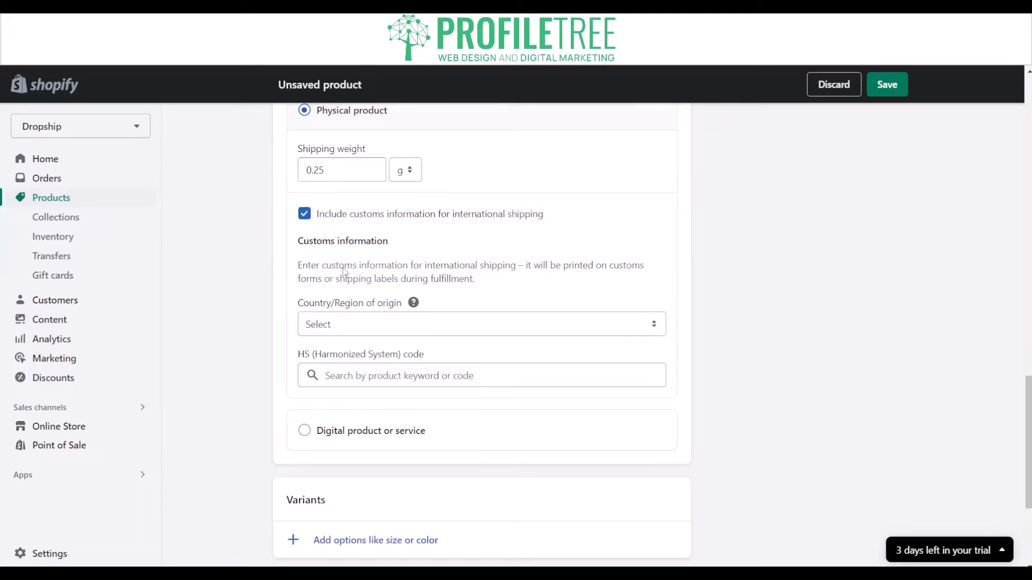
# Clear the shipping weight value of the physical product.
pyautogui.doubleClick(368, 165)
pyautogui.click(359, 173)
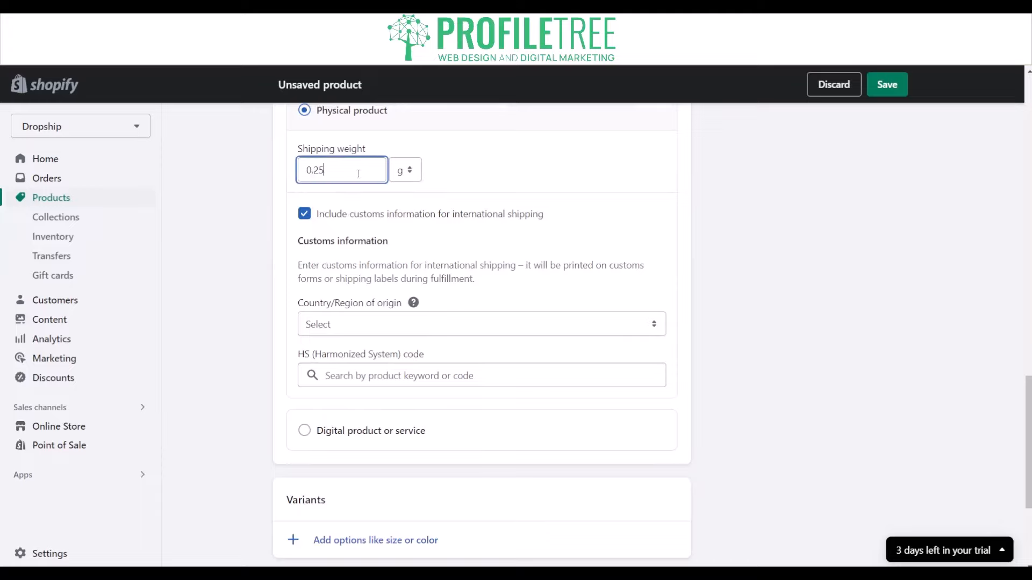
pyautogui.doubleClick(311, 173)
pyautogui.press('BackSpace')
pyautogui.click(460, 184)
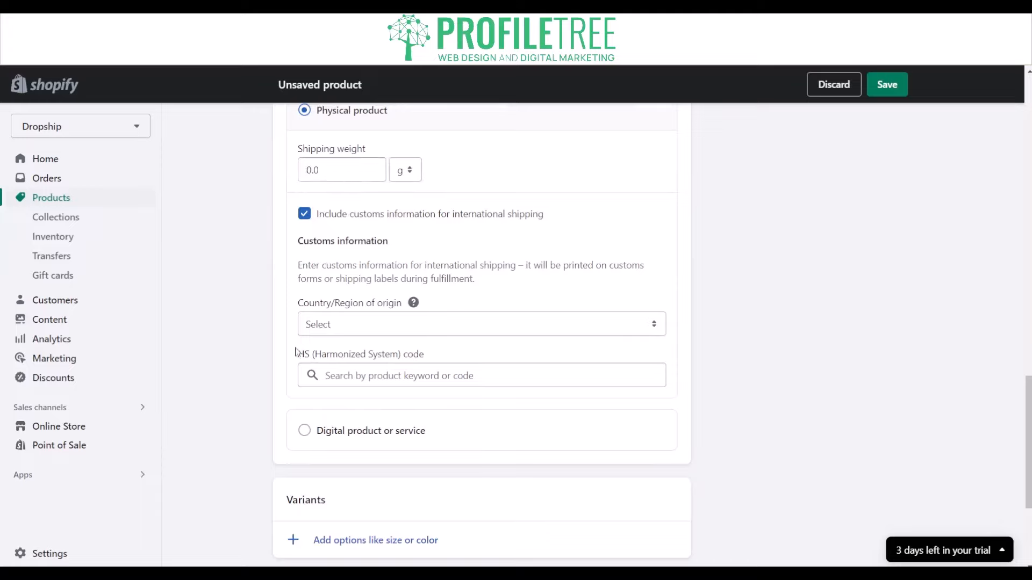
# Change the shipping type to digital product or service and view the variants and search engine listing sections.
pyautogui.scroll(-4, 324, 405)
pyautogui.scroll(5, 334, 298)
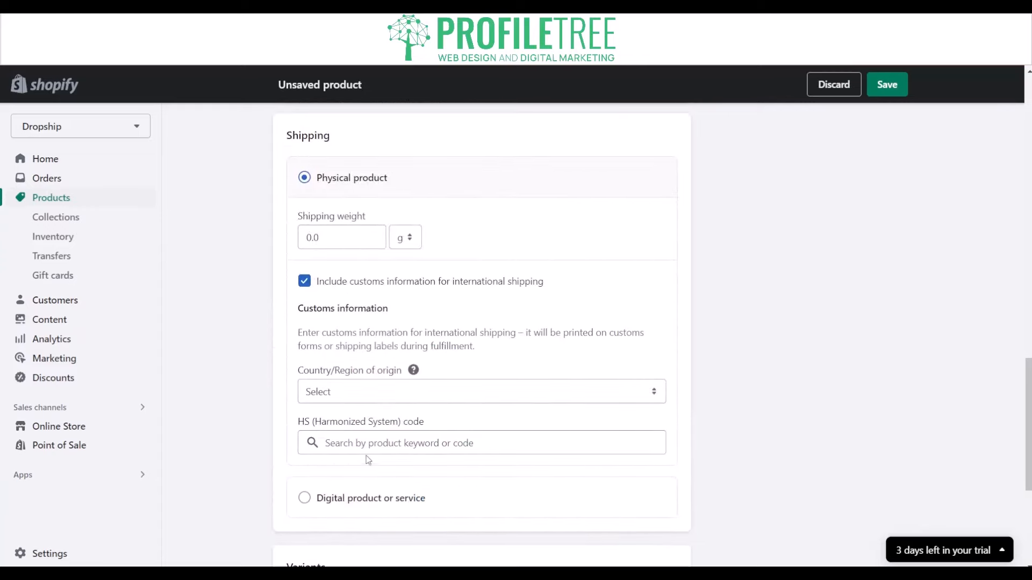
pyautogui.click(321, 498)
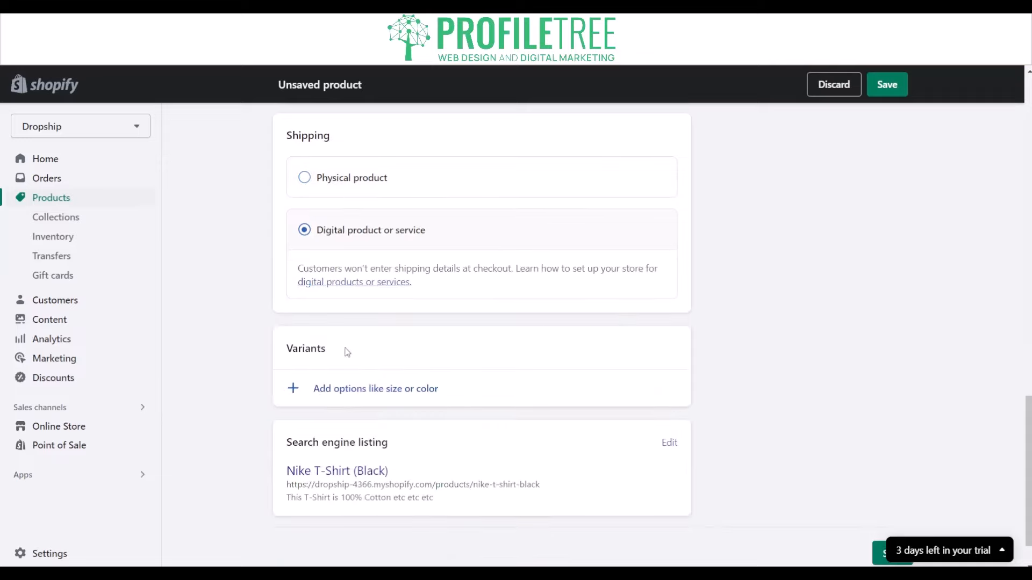
pyautogui.scroll(-1, 340, 370)
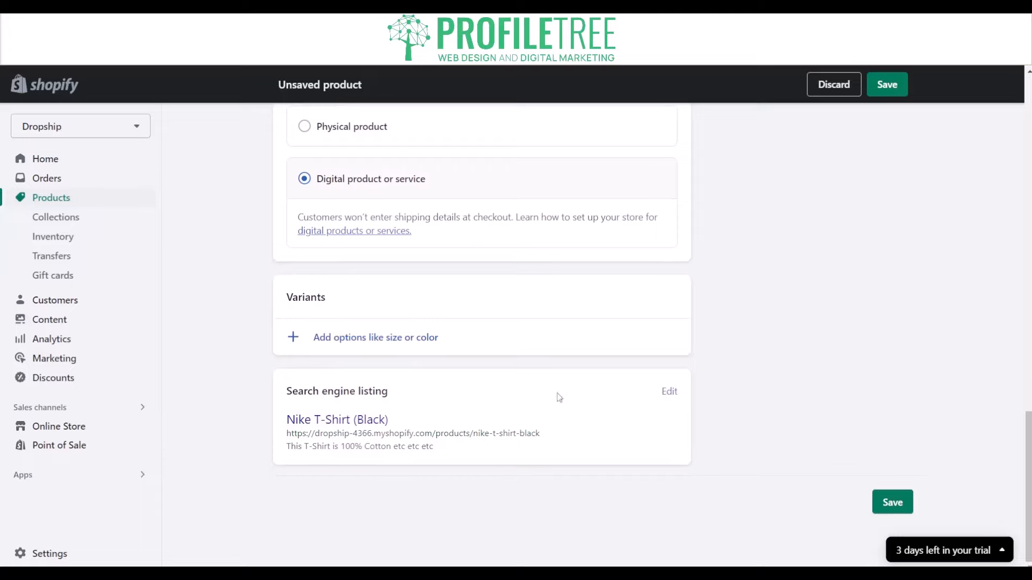
# Open the search engine listing for editing and review its page title, meta description and URL handle.
pyautogui.click(667, 392)
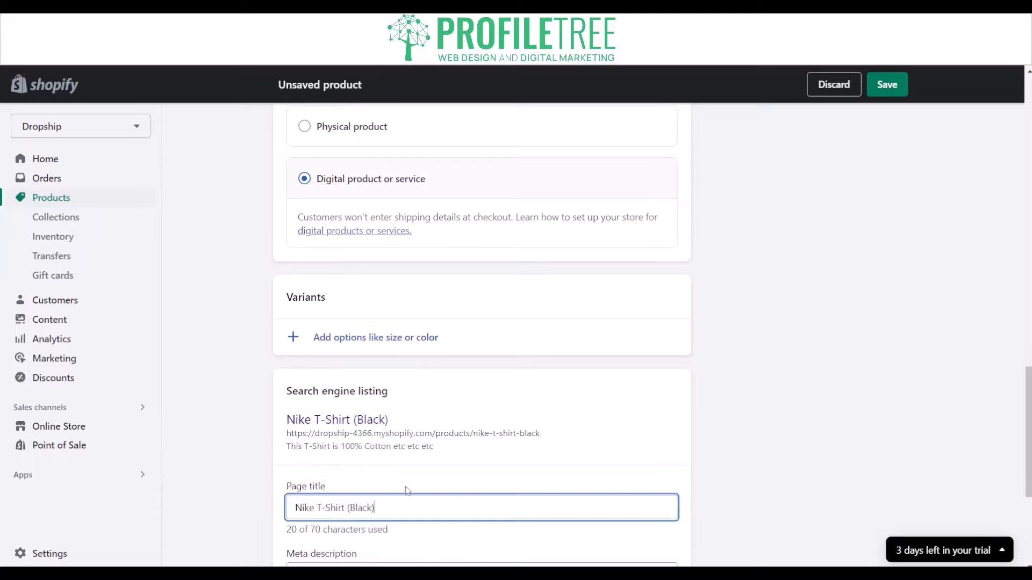
pyautogui.scroll(-5, 208, 410)
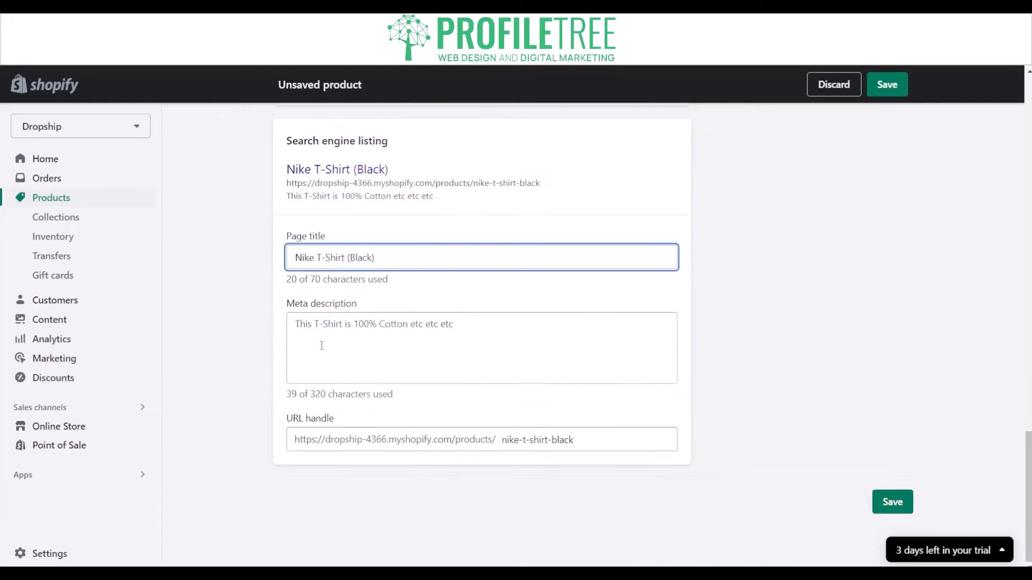
pyautogui.click(324, 346)
pyautogui.click(354, 341)
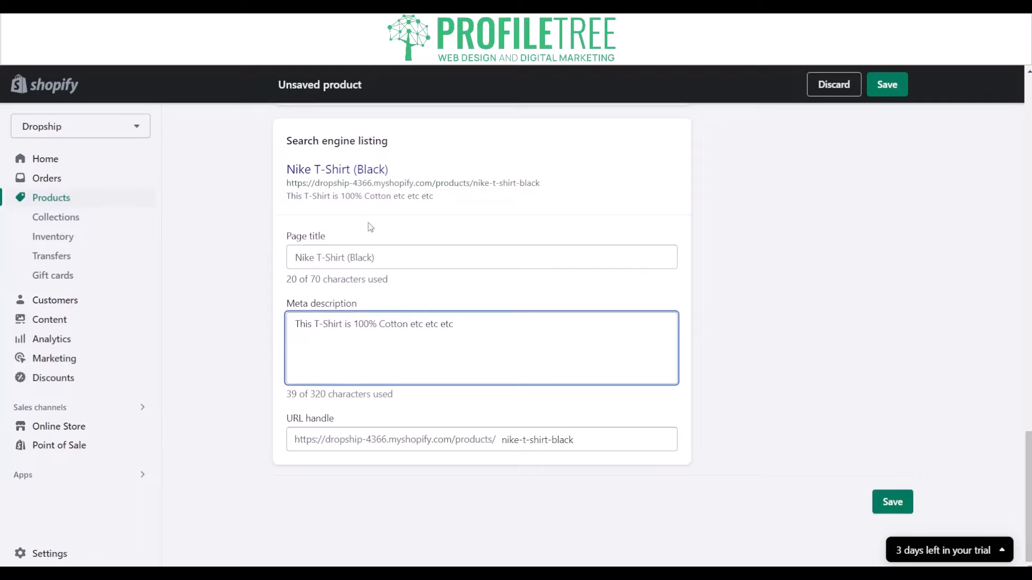
pyautogui.scroll(20, 393, 251)
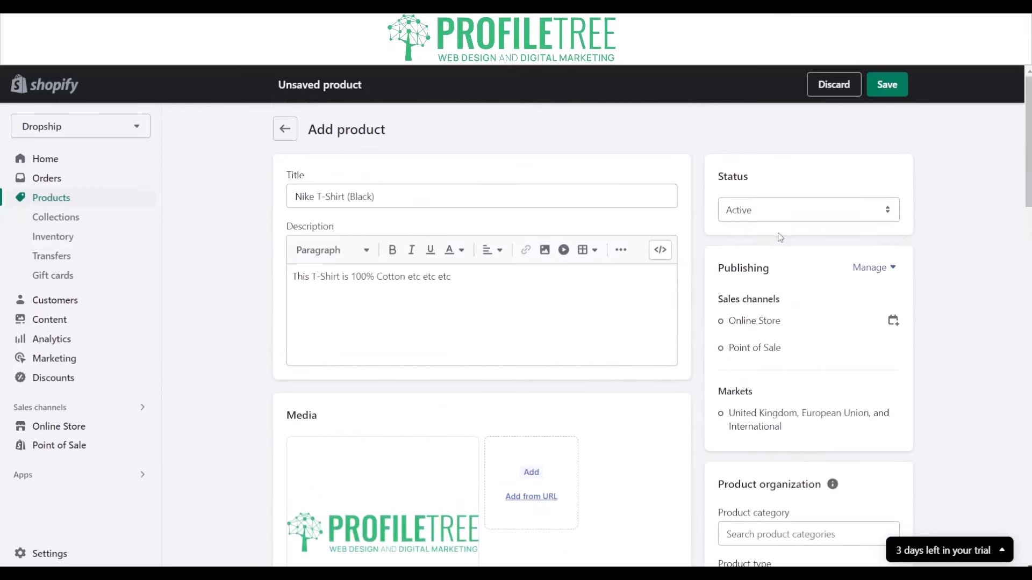
# View the product status options and keep the status set to Active.
pyautogui.click(794, 217)
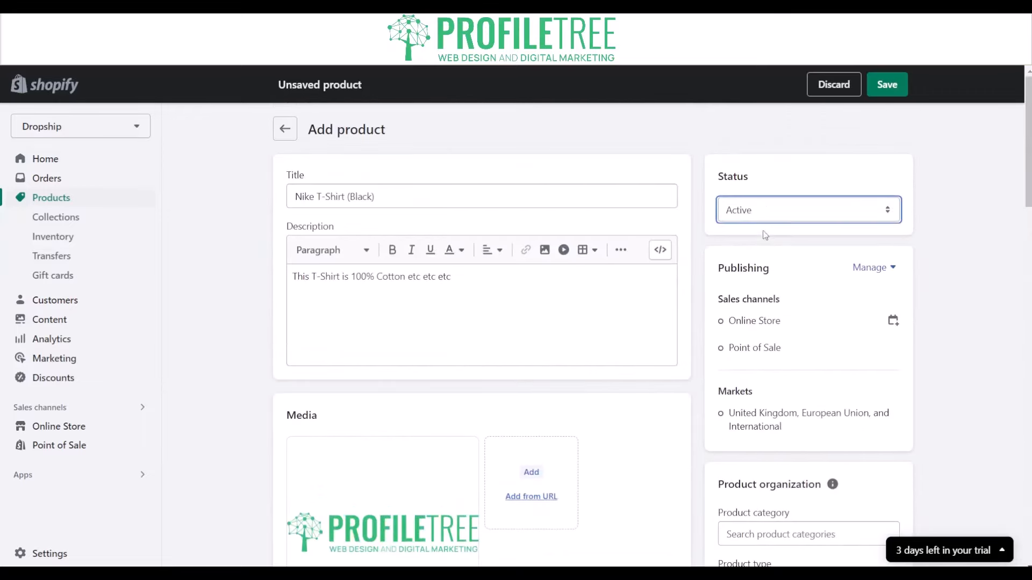
pyautogui.press('Down')
pyautogui.press('Up')
pyautogui.click(953, 218)
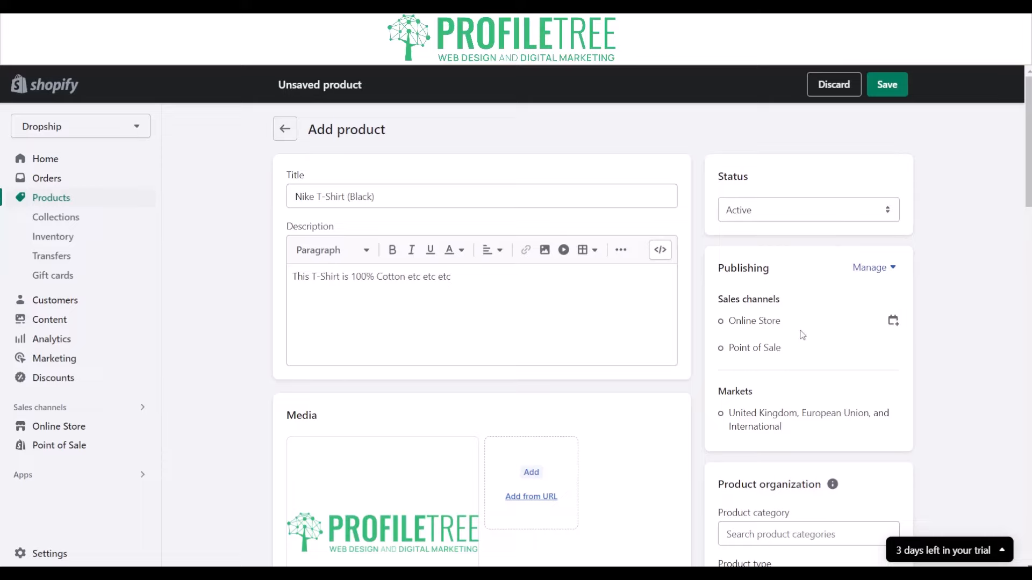
# Search the product categories for Clothing and assign the Clothing category to the product.
pyautogui.scroll(-4, 803, 335)
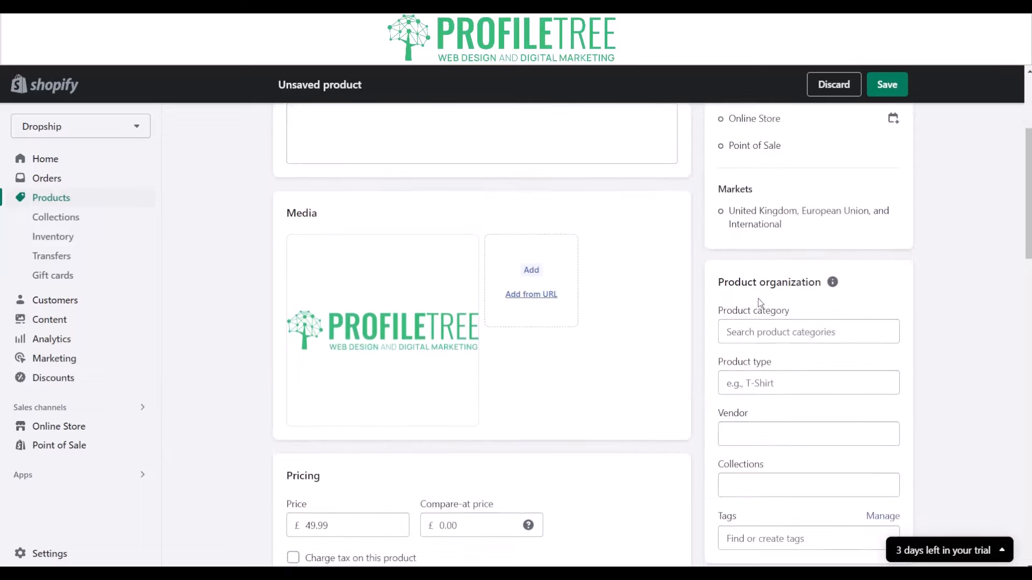
pyautogui.click(760, 333)
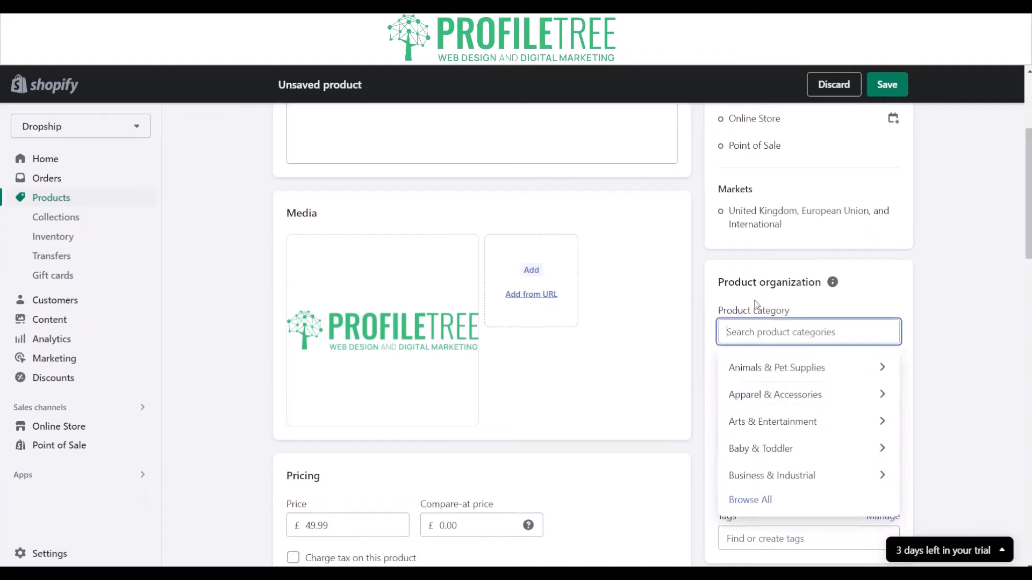
pyautogui.click(758, 500)
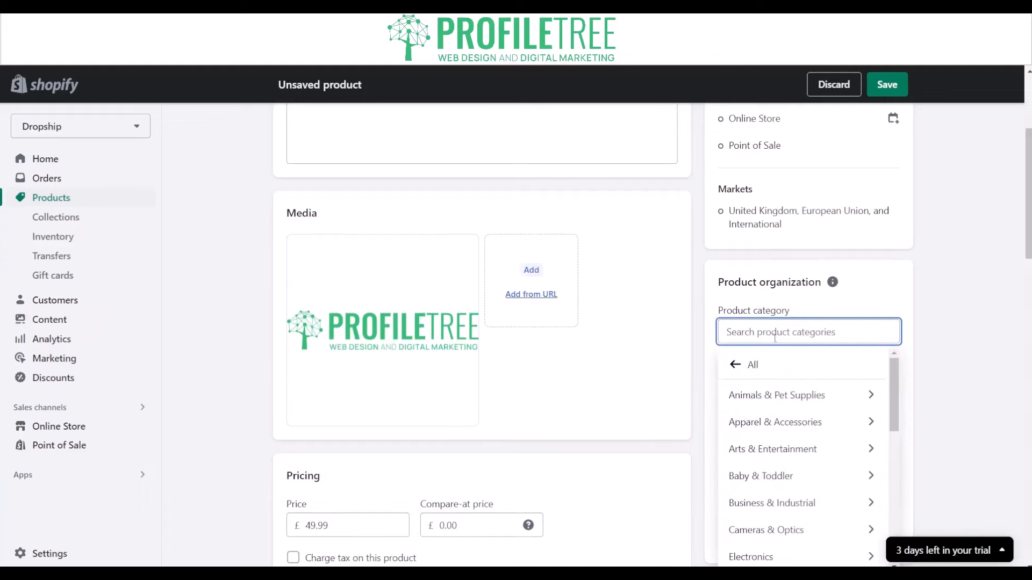
pyautogui.write('Clothing')
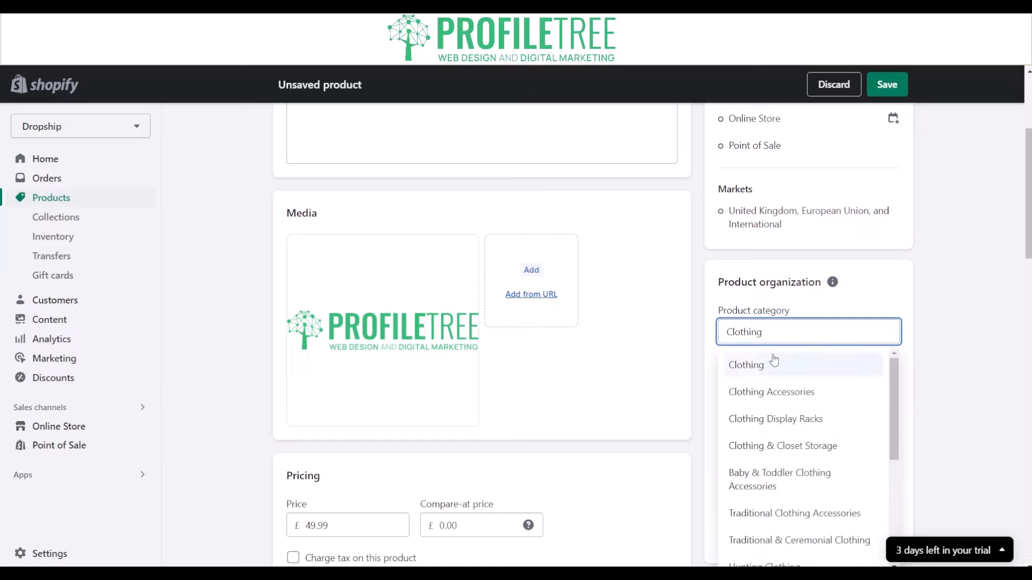
pyautogui.click(773, 369)
# Set the product type to T-Shirt and the vendor to Dropship.
pyautogui.click(774, 383)
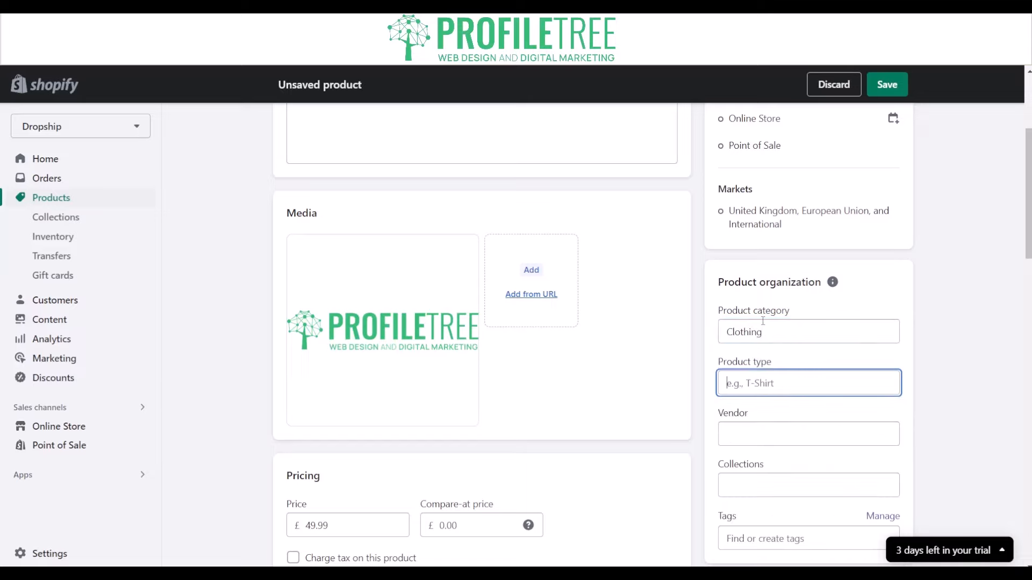
pyautogui.write('T-Shirt')
pyautogui.click(766, 451)
pyautogui.click(785, 467)
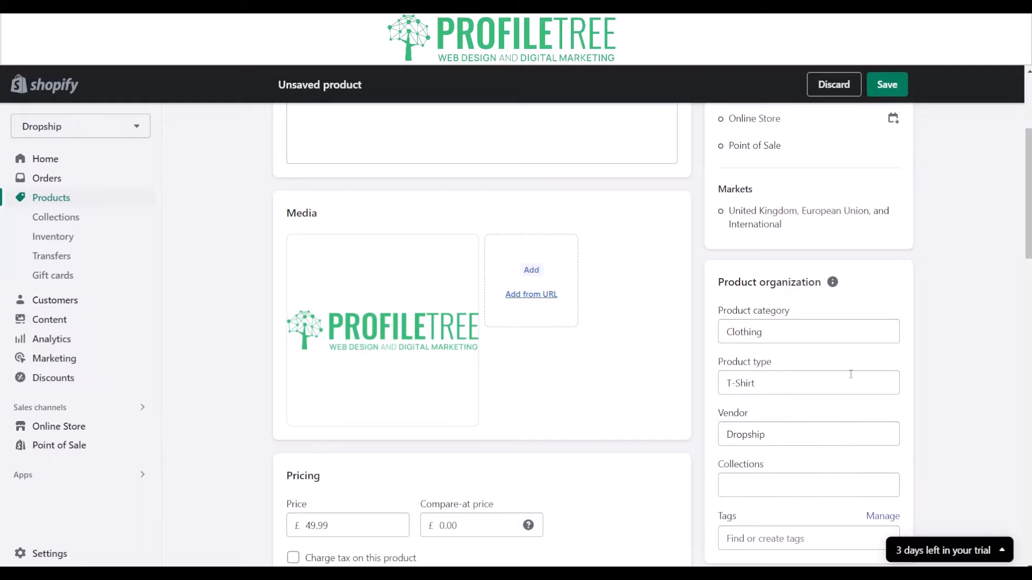
# Examine the available collections, the tags and the online store theme template of the product.
pyautogui.scroll(-2, 715, 416)
pyautogui.click(752, 413)
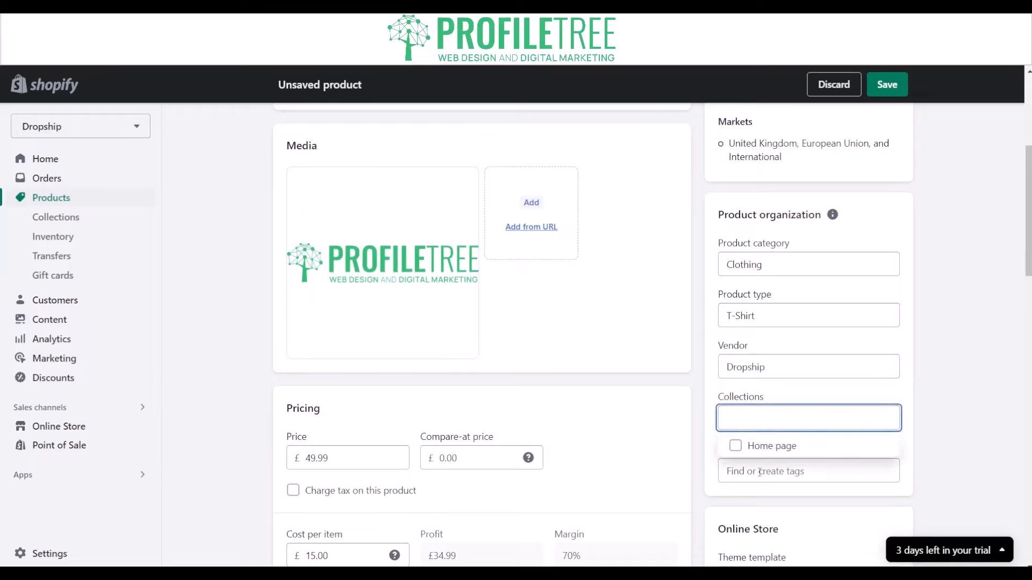
pyautogui.press('Tab')
pyautogui.scroll(-4, 740, 425)
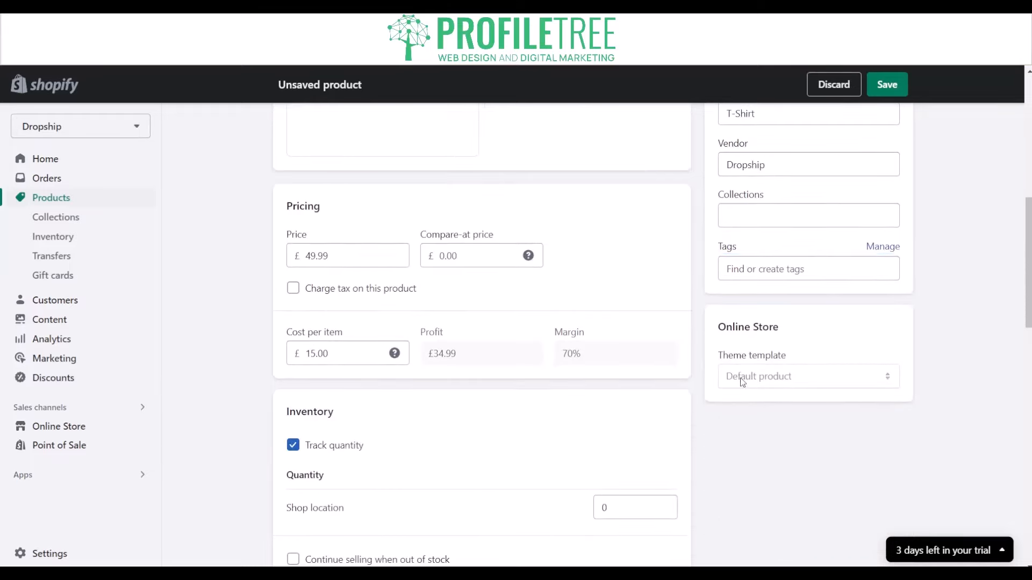
pyautogui.scroll(-2, 739, 376)
pyautogui.scroll(-1, 730, 382)
# Save the new product and return to the product list.
pyautogui.scroll(10, 726, 378)
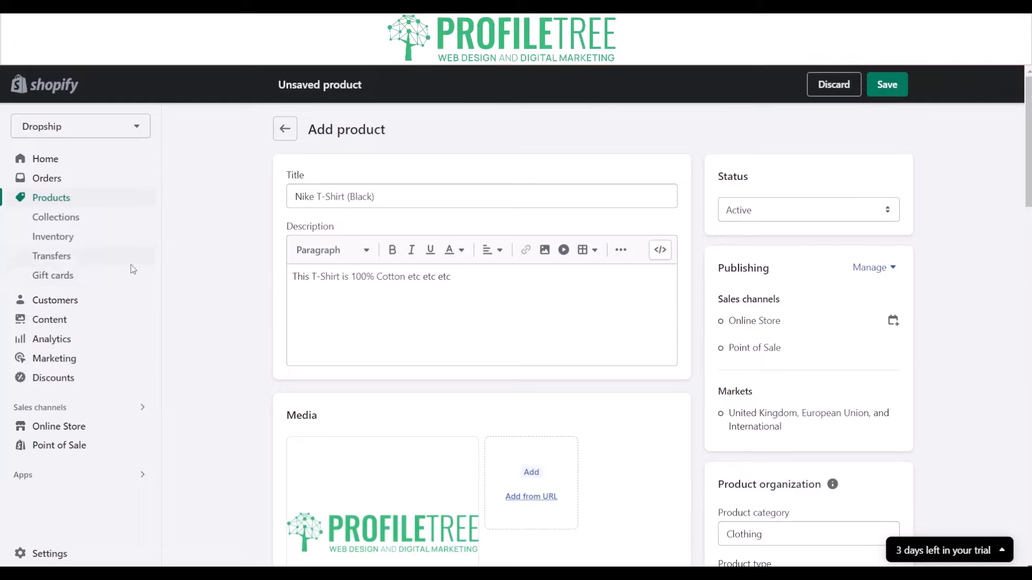
pyautogui.click(902, 85)
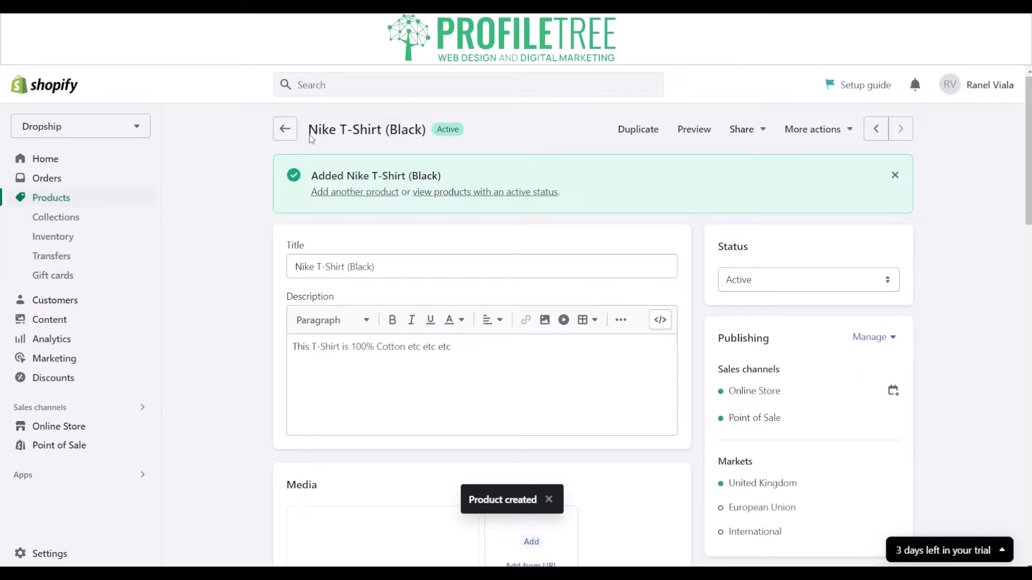
pyautogui.click(285, 130)
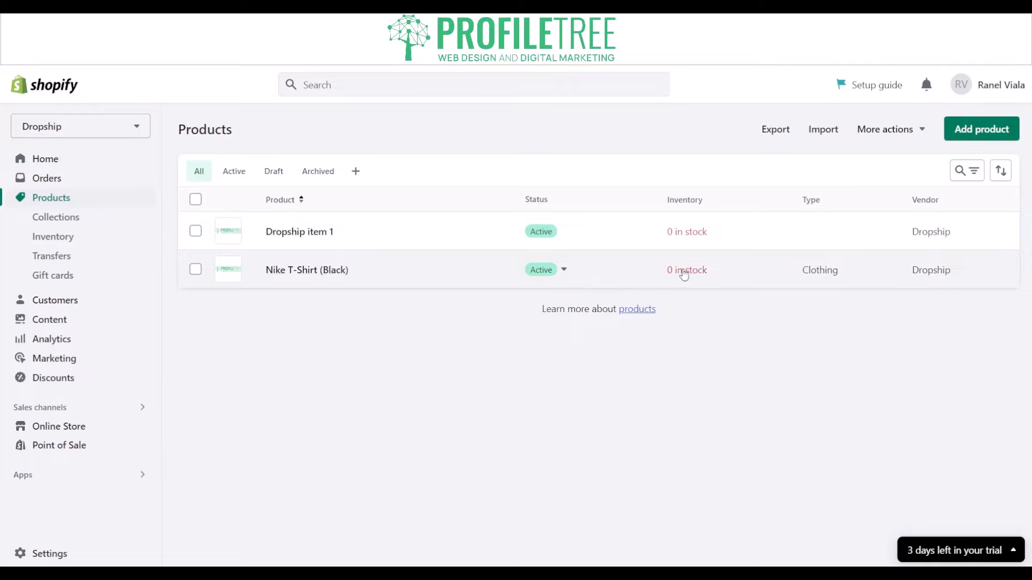
# Reopen the Nike T-Shirt (Black) product and enable continued selling when out of stock, with quantity tracking kept on.
pyautogui.click(290, 270)
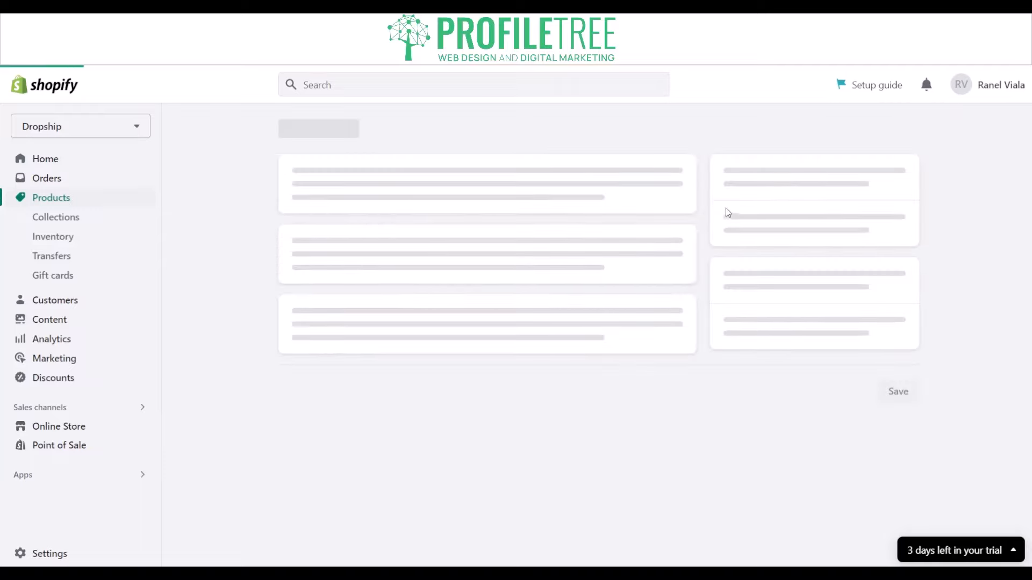
pyautogui.scroll(-13, 636, 307)
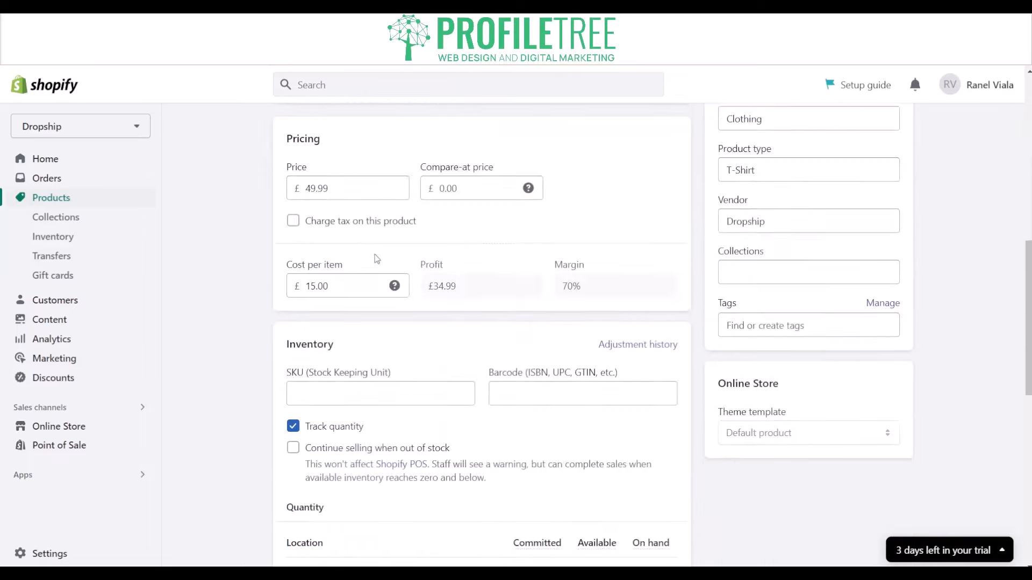
pyautogui.scroll(3, 382, 252)
pyautogui.click(368, 241)
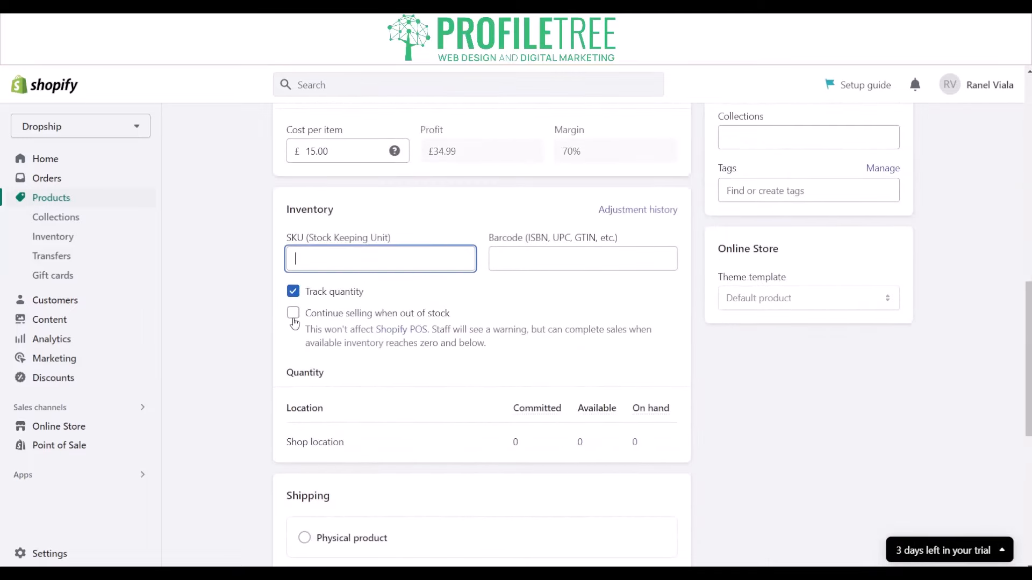
pyautogui.click(293, 315)
pyautogui.click(293, 292)
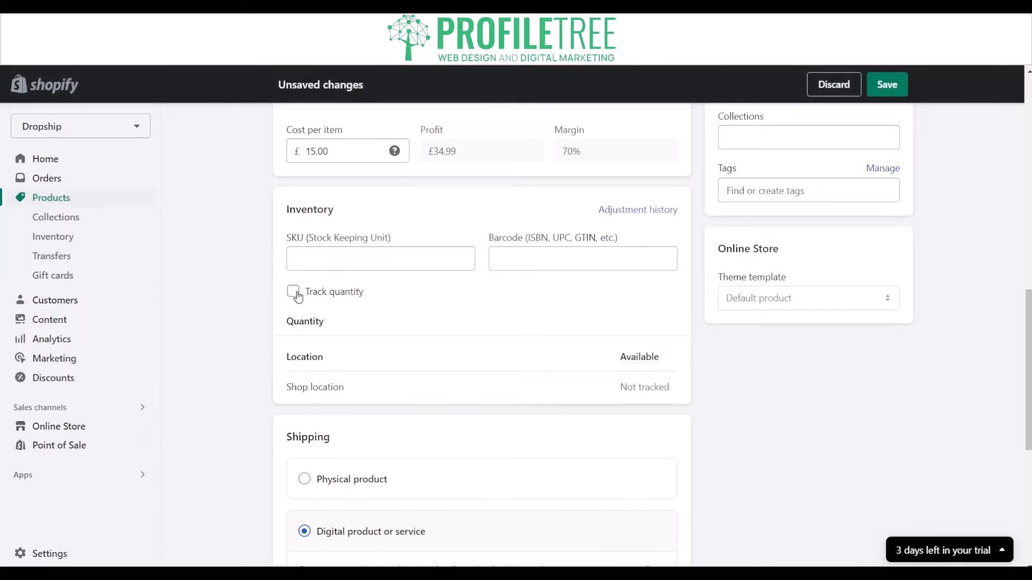
pyautogui.click(298, 295)
pyautogui.click(297, 295)
# Set the product's SKU to 1200 and save the changes.
pyautogui.click(299, 295)
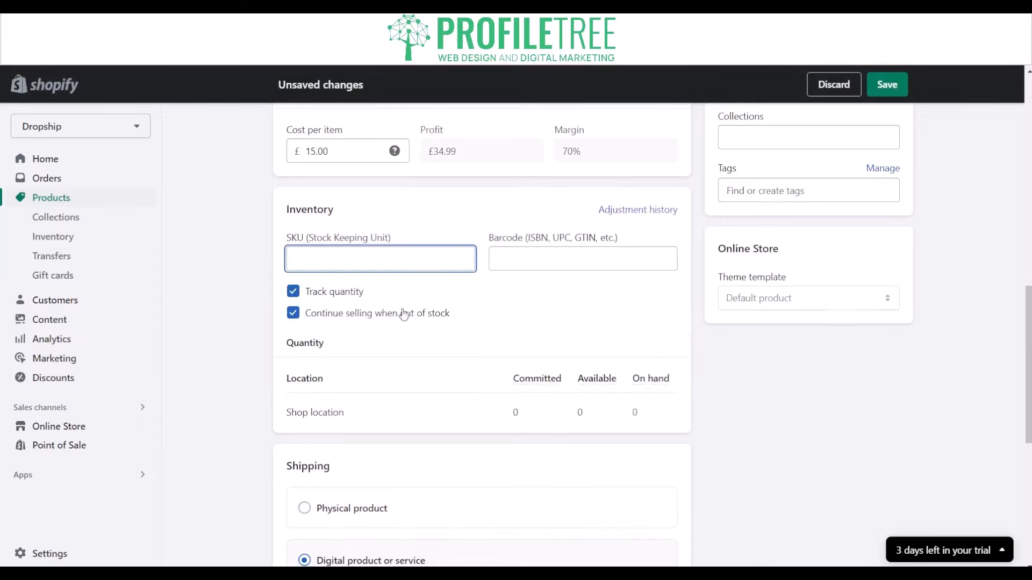
pyautogui.write('1200')
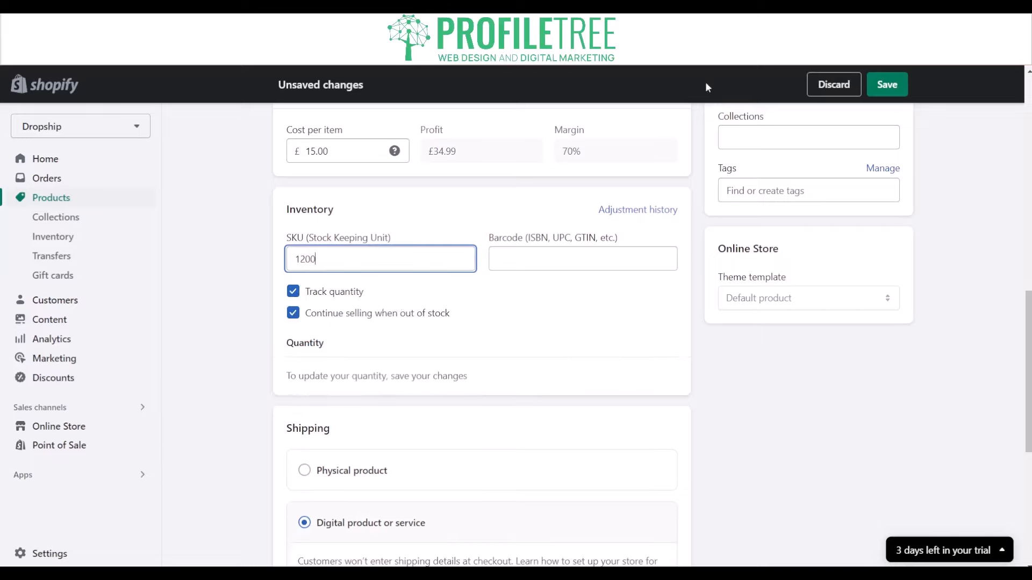
pyautogui.click(886, 84)
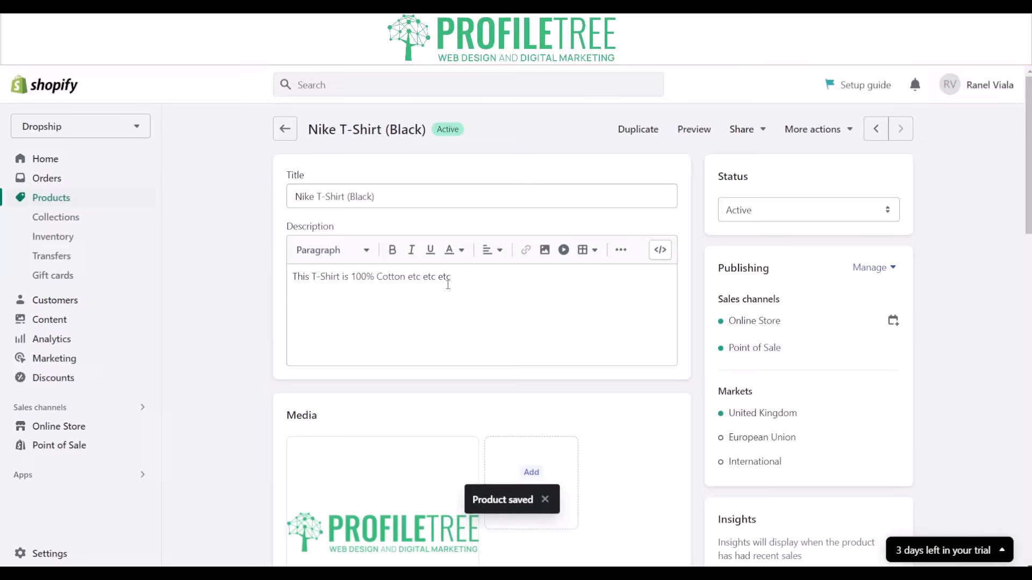
# Return to the product list, then reopen the Nike T-Shirt (Black) and review its saved inventory details.
pyautogui.click(281, 133)
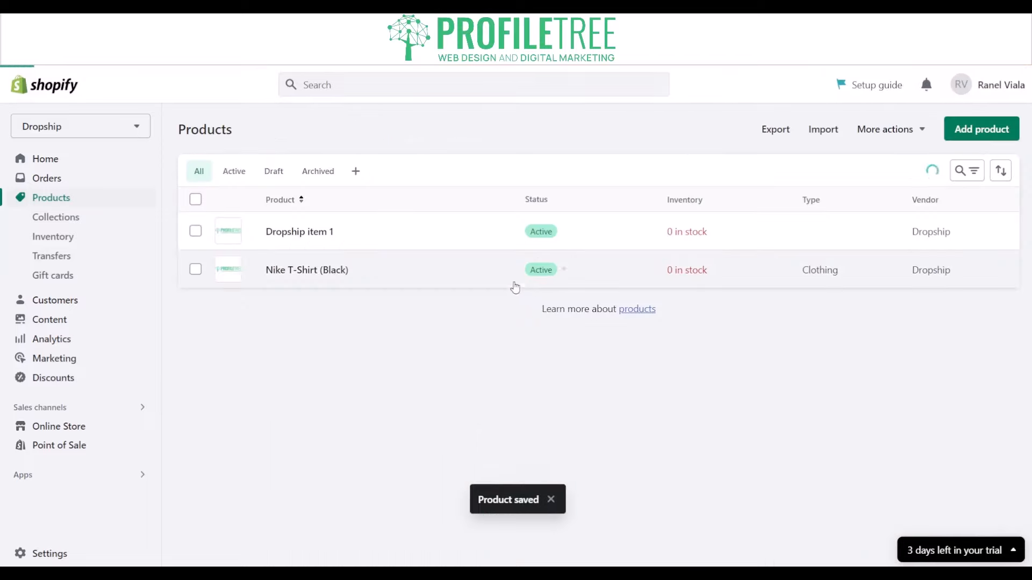
pyautogui.click(692, 270)
pyautogui.scroll(-12, 430, 313)
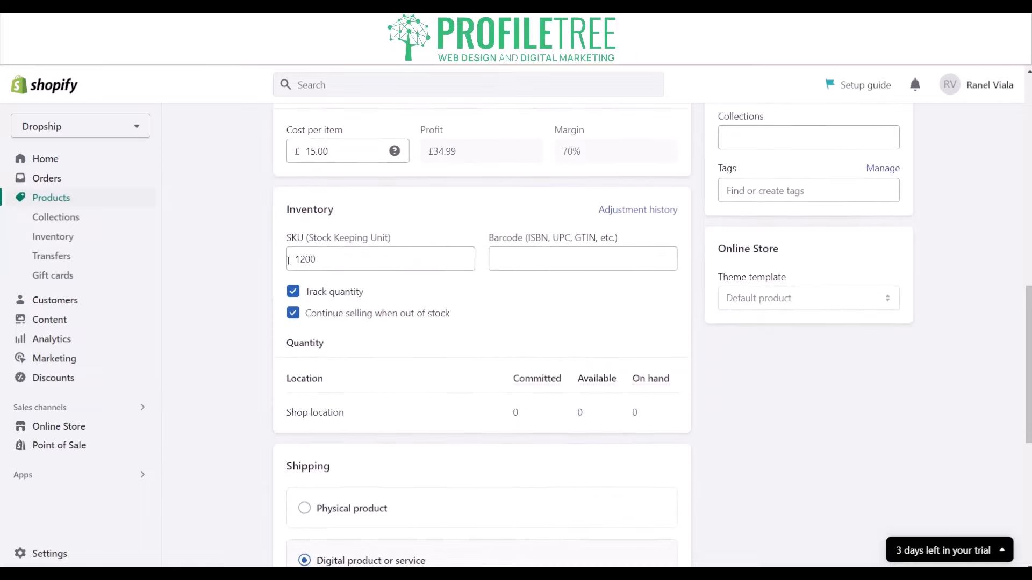
pyautogui.scroll(-7, 223, 261)
pyautogui.scroll(19, 376, 301)
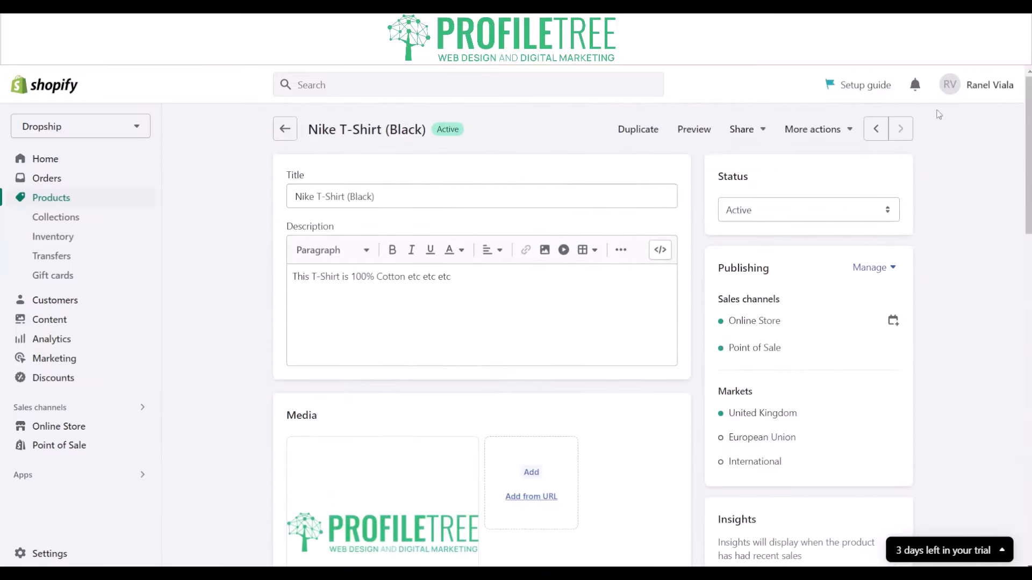
# Go to the store's inventory page and set the available quantity of the Nike T-Shirt (Black) to 300.
pyautogui.click(285, 130)
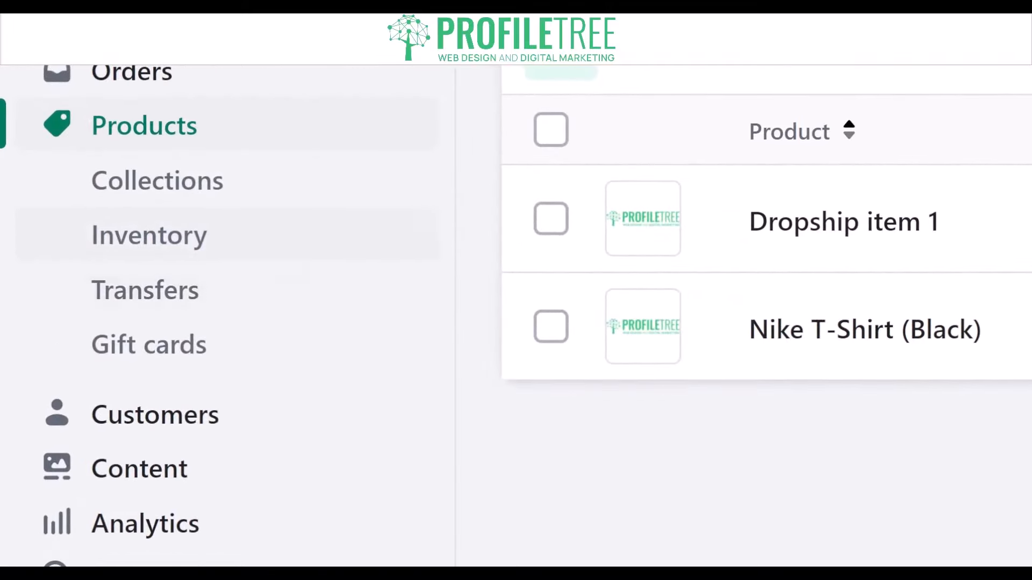
pyautogui.click(96, 252)
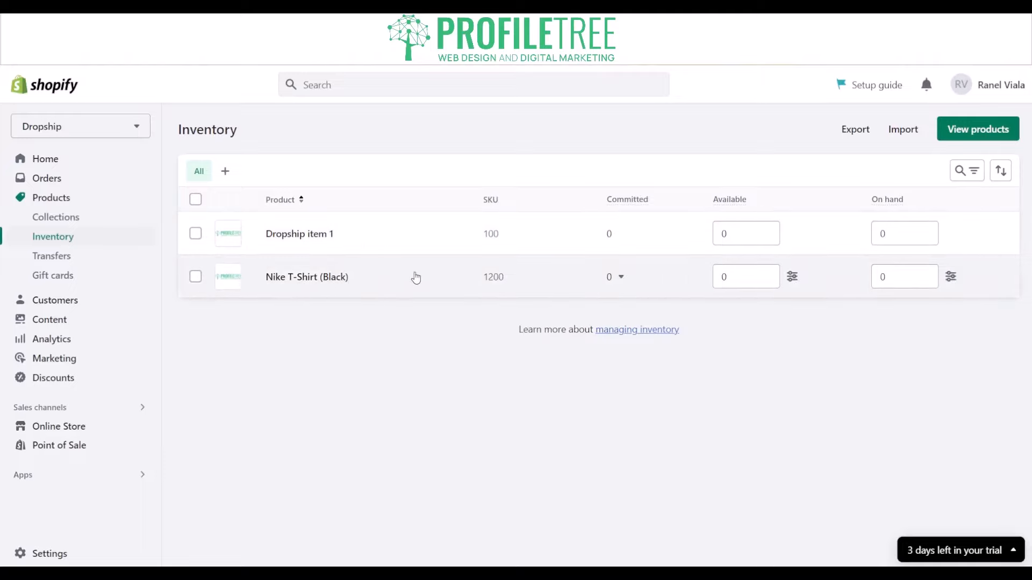
pyautogui.click(736, 277)
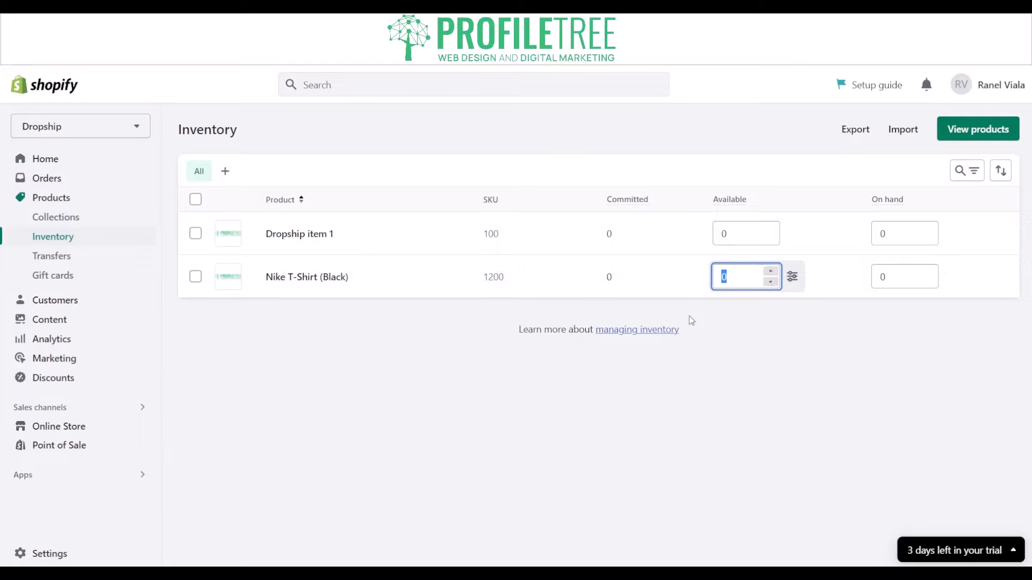
pyautogui.write('300')
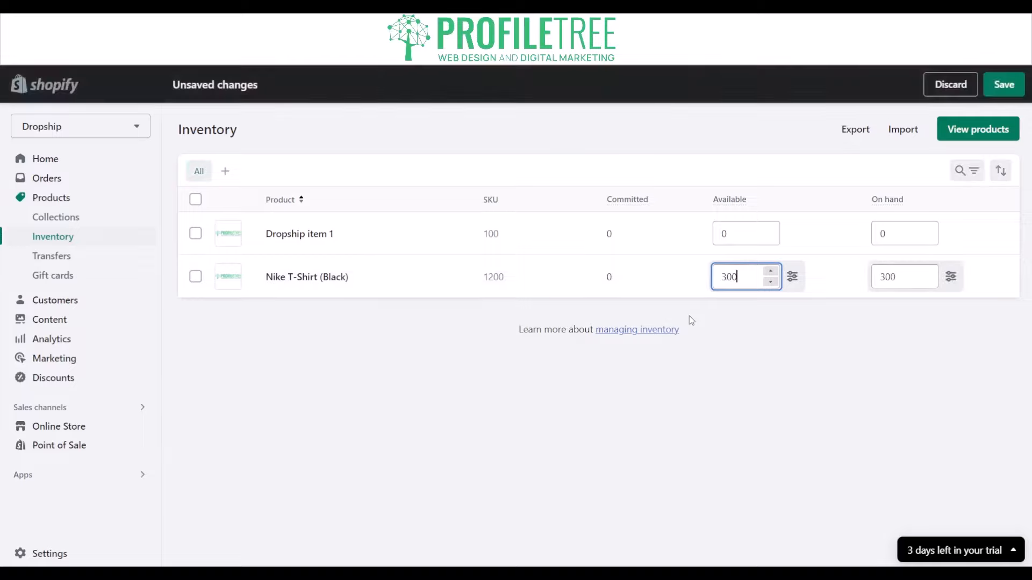
# Try a different on-hand quantity for the Nike T-Shirt (Black), then set its available quantity back to 300.
pyautogui.click(892, 281)
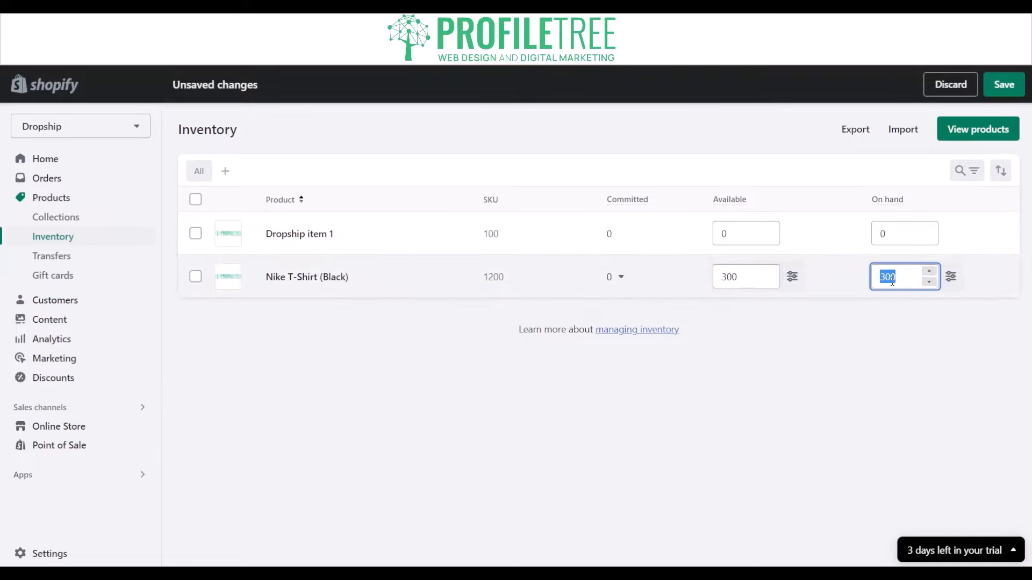
pyautogui.write('5')
pyautogui.press('BackSpace')
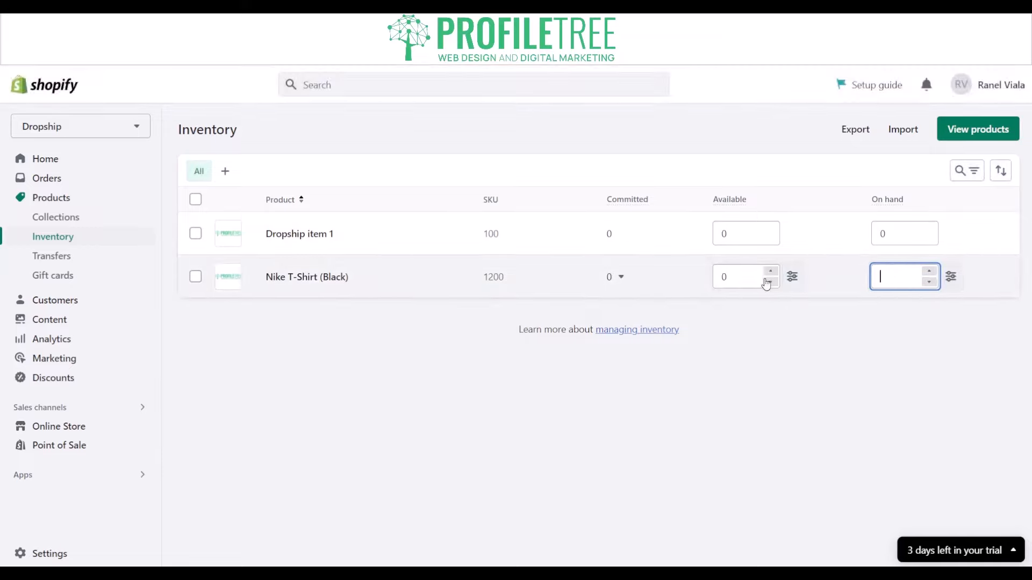
pyautogui.click(763, 279)
pyautogui.write('30')
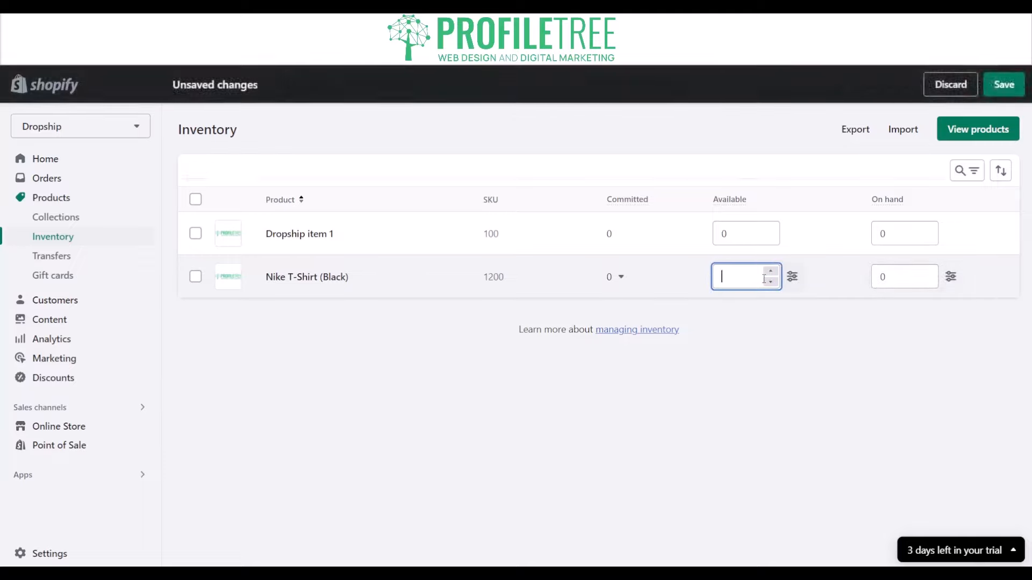
pyautogui.write('0')
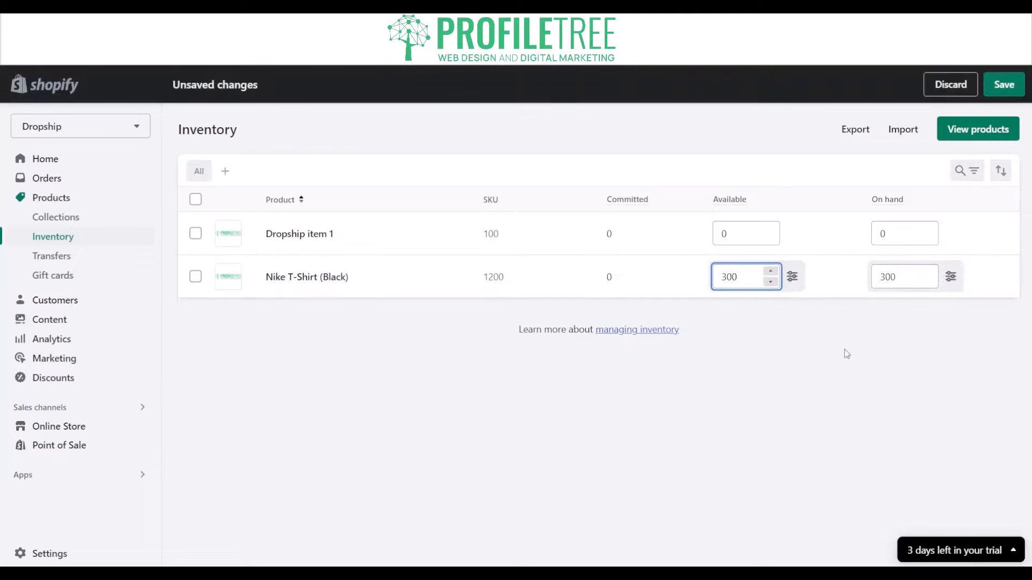
# Adjust the on-hand quantity of the Nike T-Shirt (Black) by 305 with the reason Received.
pyautogui.click(913, 276)
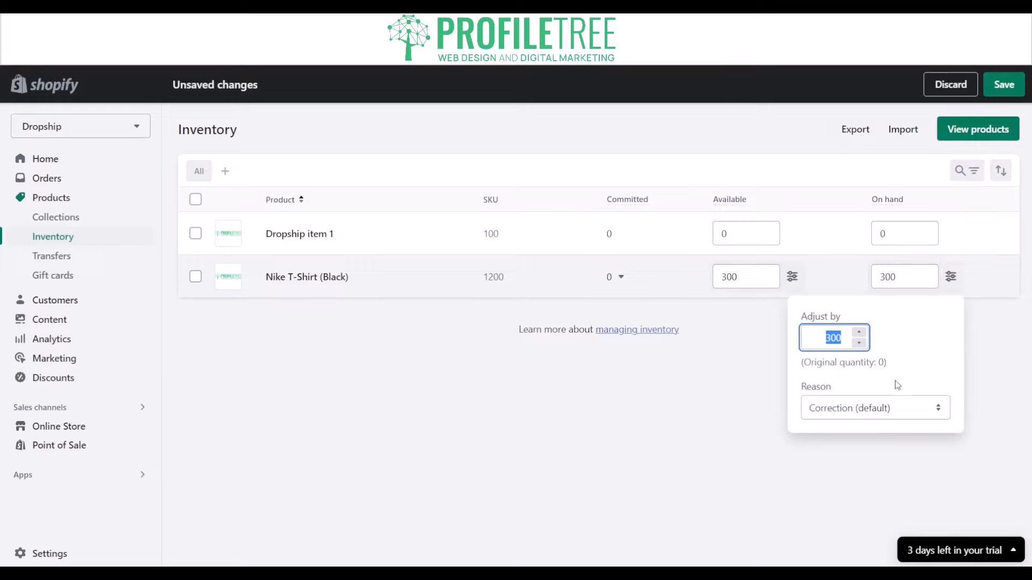
pyautogui.press('Tab')
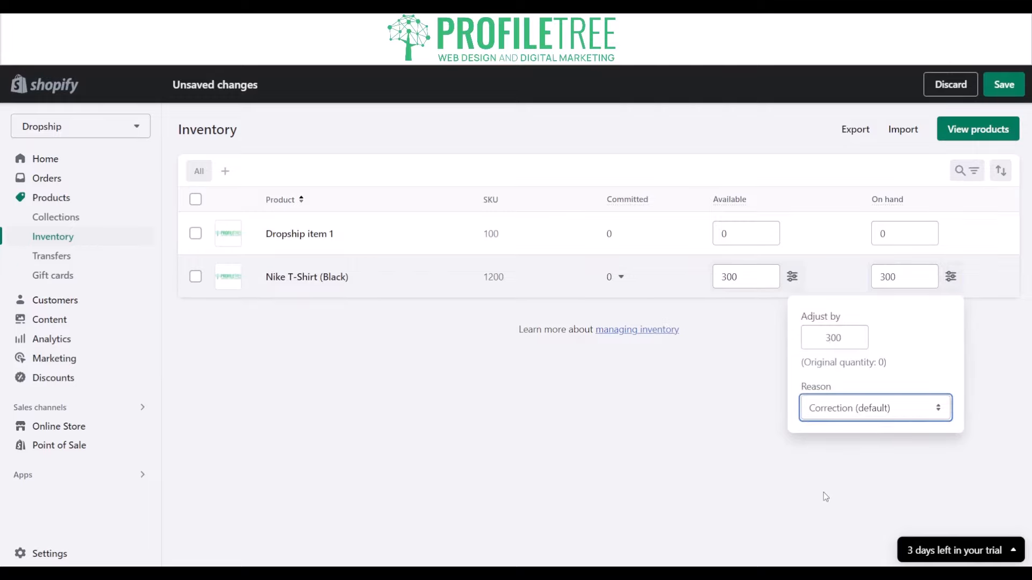
pyautogui.click(826, 444)
pyautogui.click(828, 455)
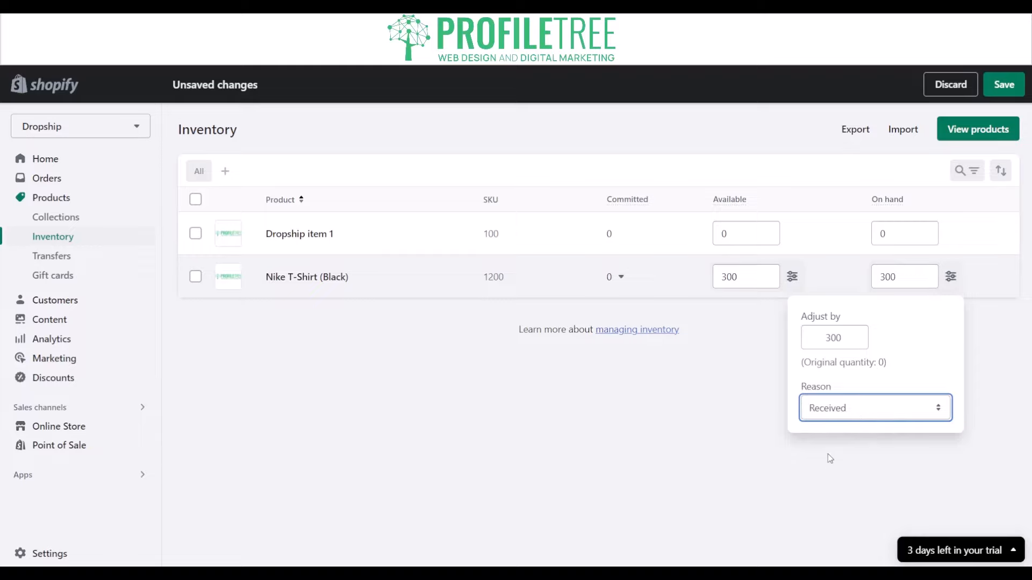
pyautogui.click(843, 344)
pyautogui.click(844, 345)
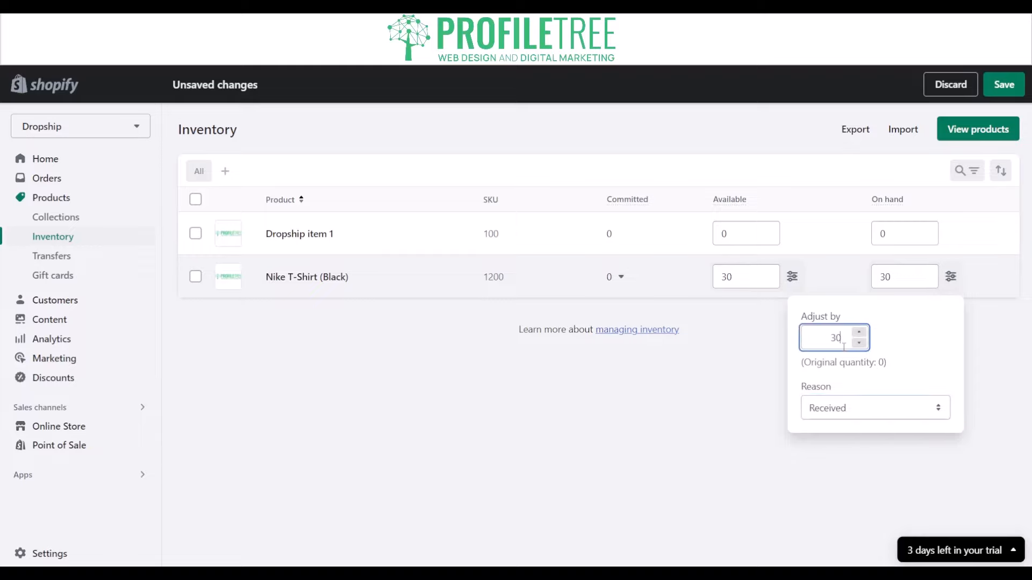
pyautogui.click(729, 410)
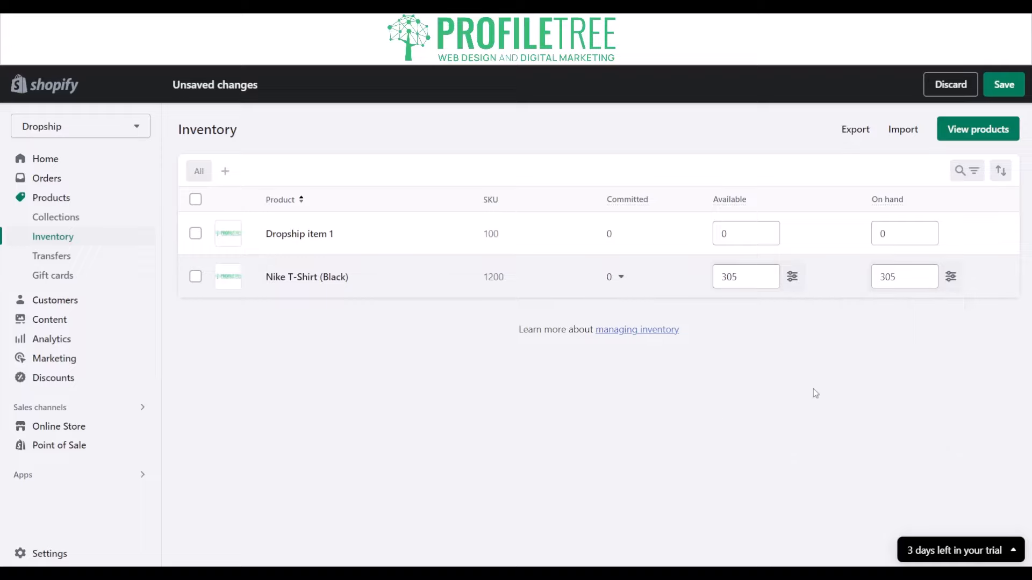
# Review the adjustment amount and reason for the Nike T-Shirt (Black)'s available quantity.
pyautogui.click(792, 276)
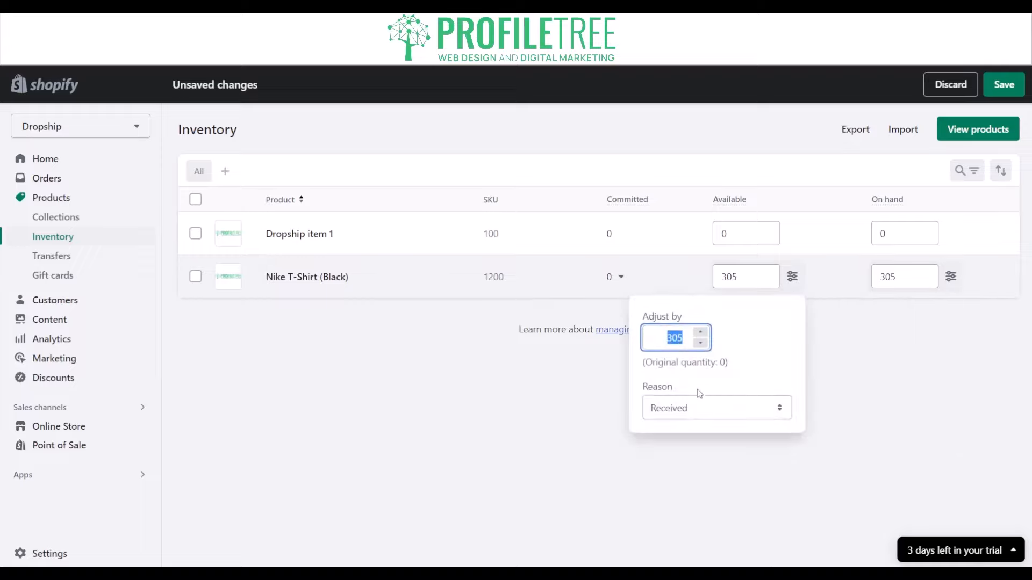
pyautogui.press('Tab')
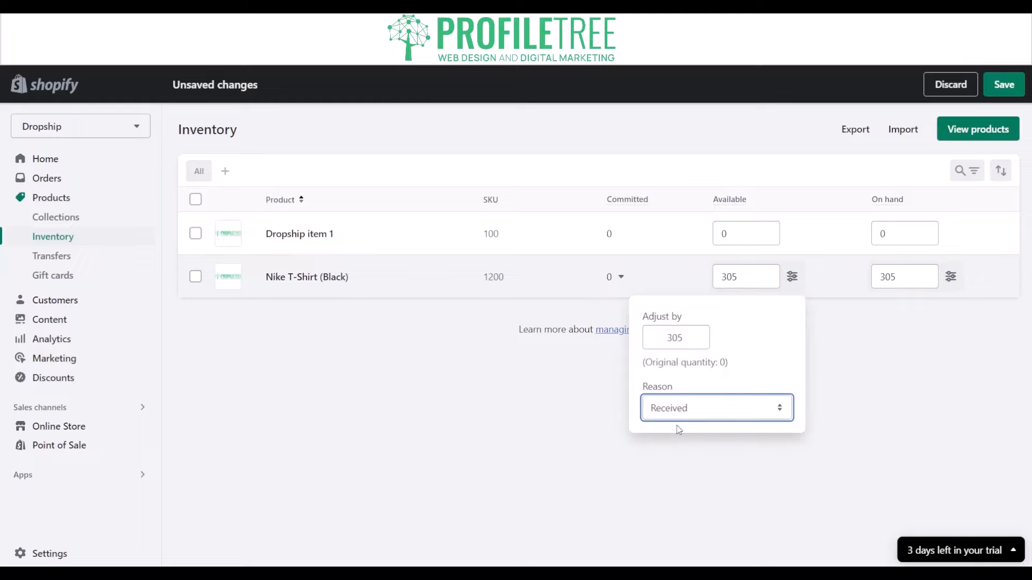
pyautogui.click(597, 423)
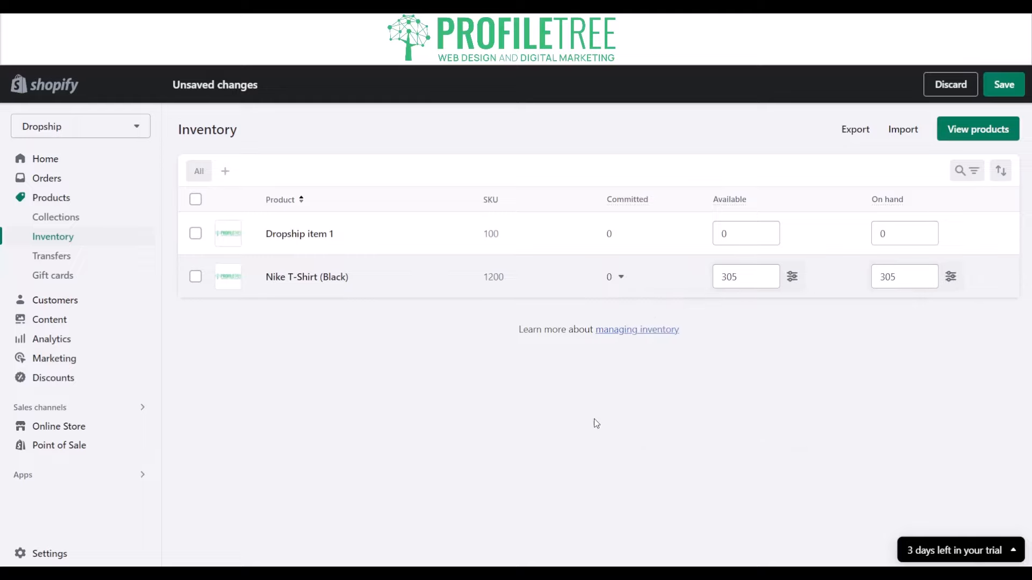
# Select both inventory products, discard the unsaved quantity changes, and add 800 to their on-hand quantities in bulk, saving the update.
pyautogui.click(194, 278)
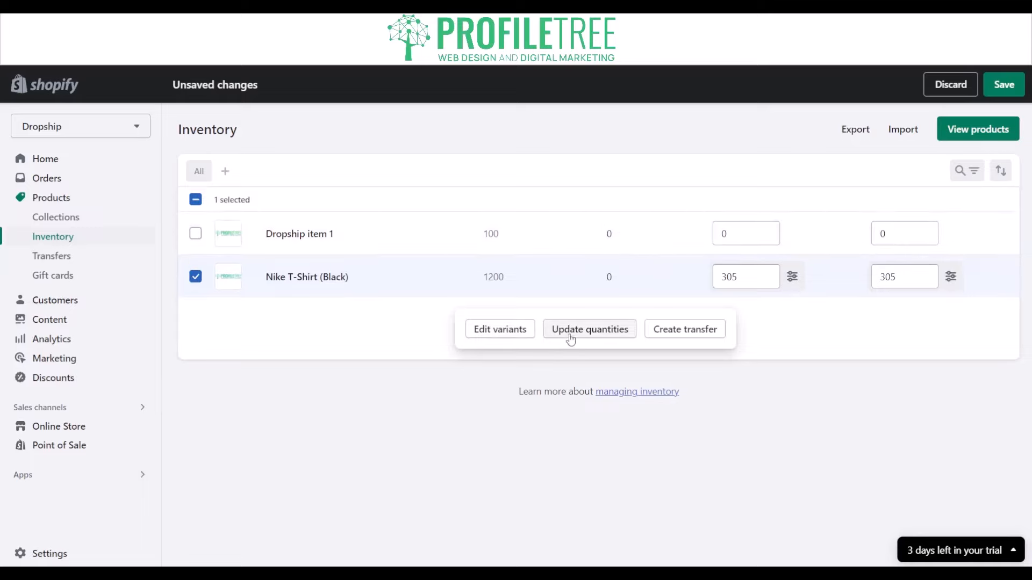
pyautogui.click(195, 233)
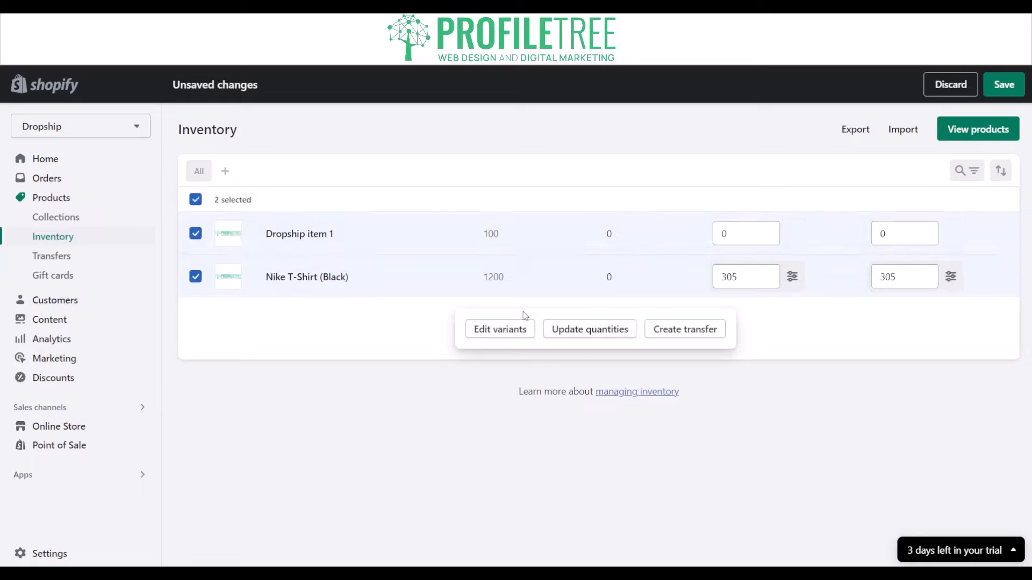
pyautogui.click(604, 330)
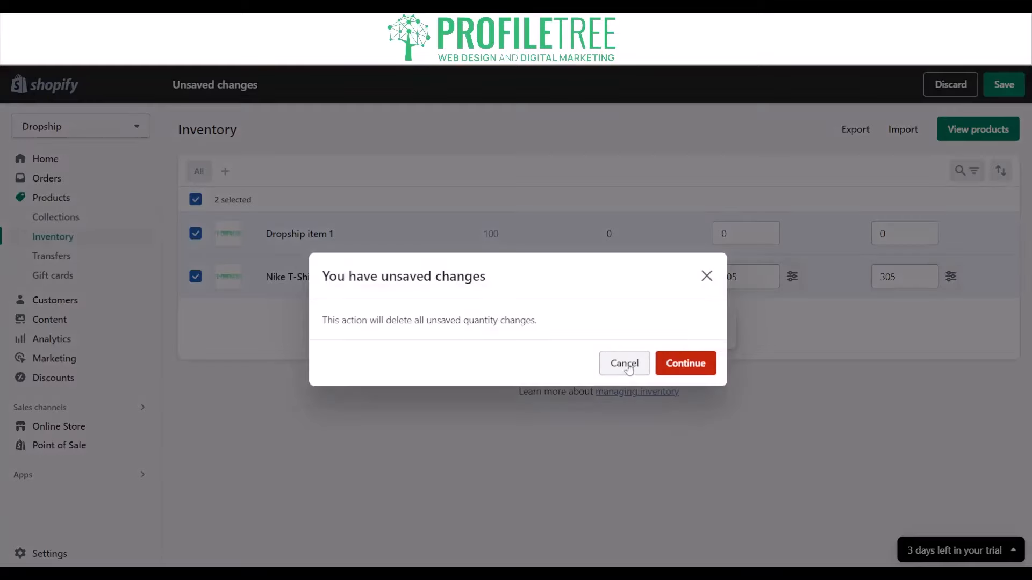
pyautogui.click(678, 362)
pyautogui.click(451, 272)
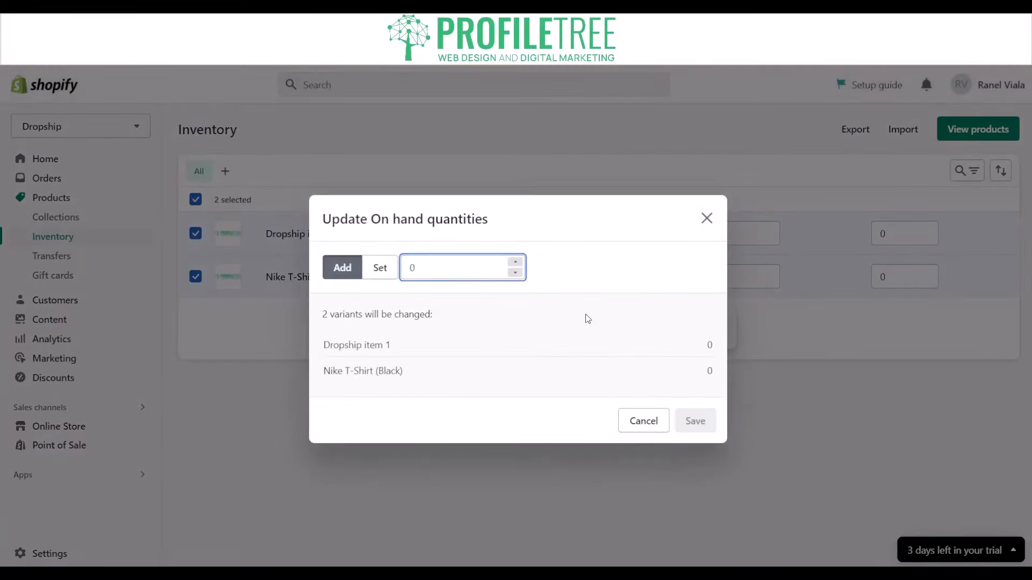
pyautogui.press('BackSpace')
pyautogui.write('800')
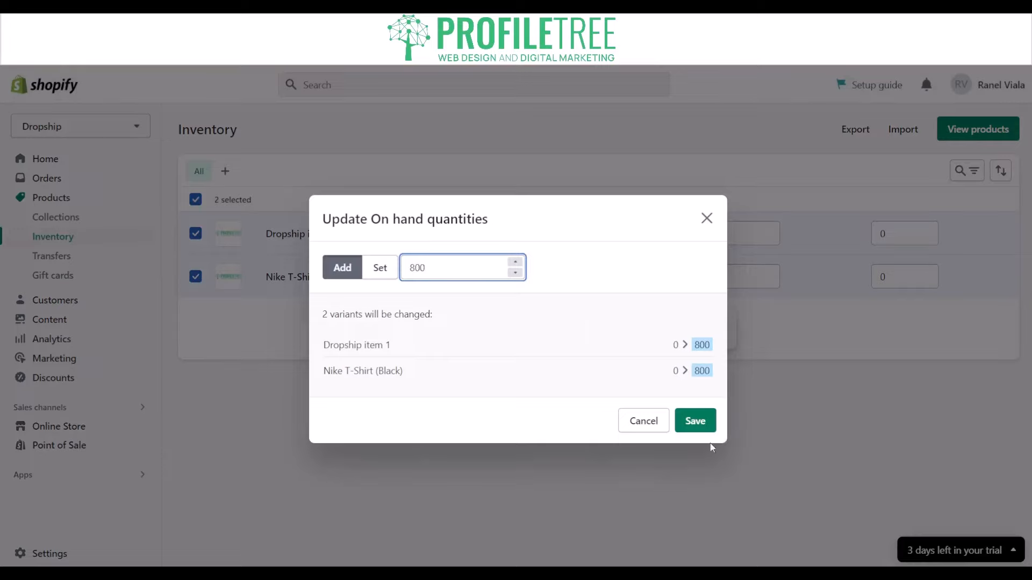
pyautogui.click(695, 422)
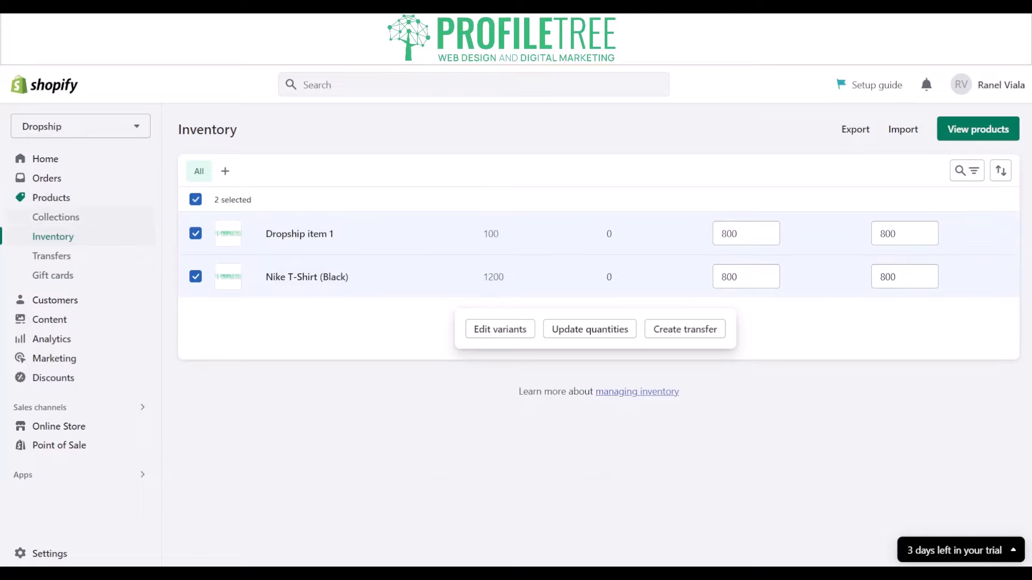
# Check Dropship item 1 in the product list, then open the Dawn theme editor through the setup guide's store customization task.
pyautogui.click(51, 197)
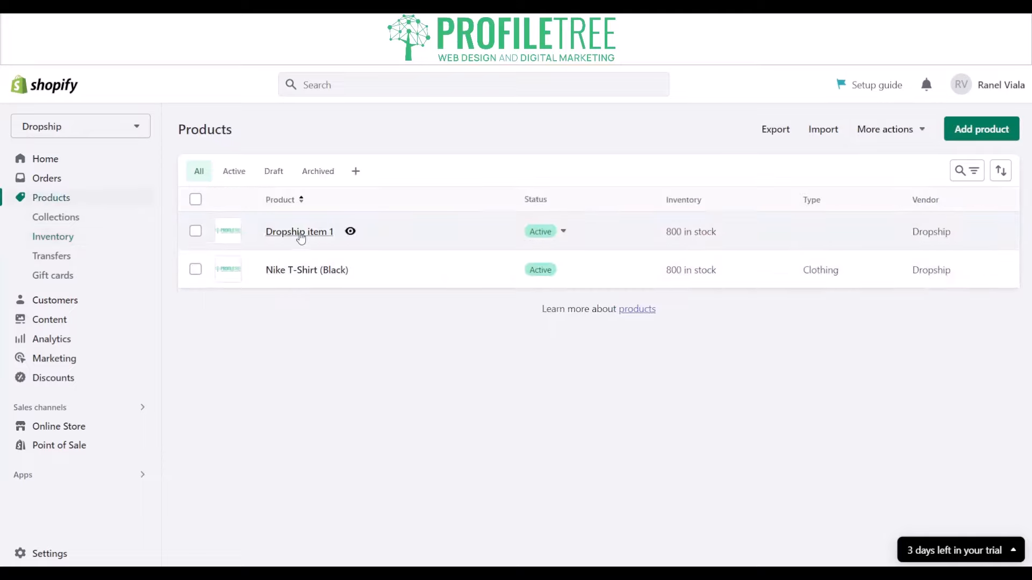
pyautogui.click(299, 234)
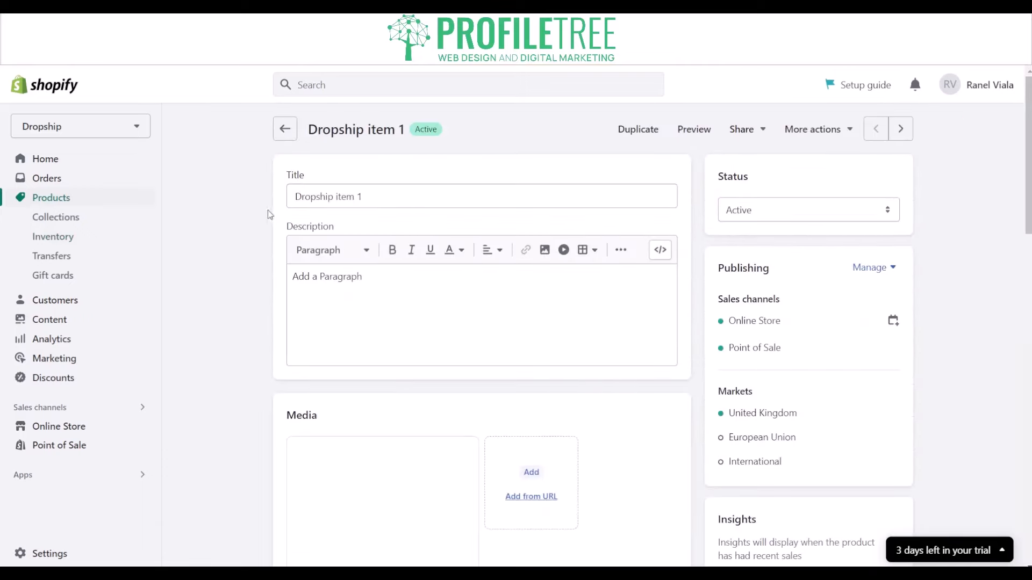
pyautogui.click(51, 159)
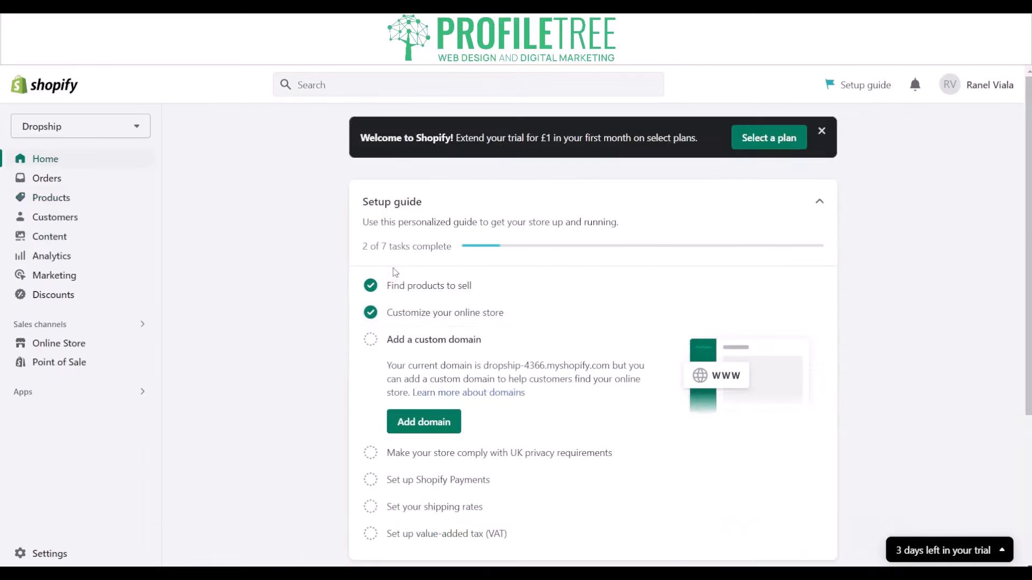
pyautogui.click(449, 316)
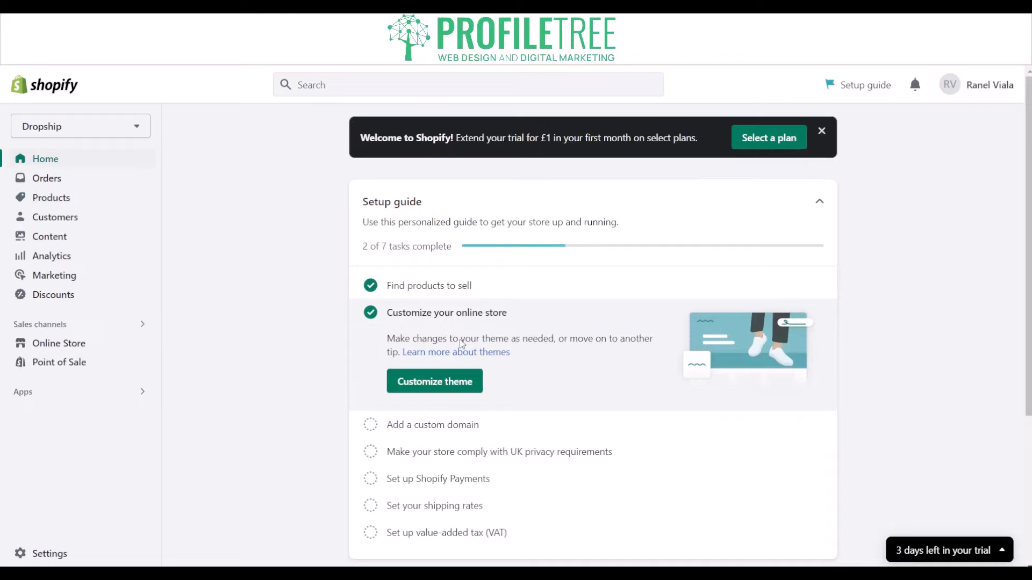
pyautogui.click(462, 380)
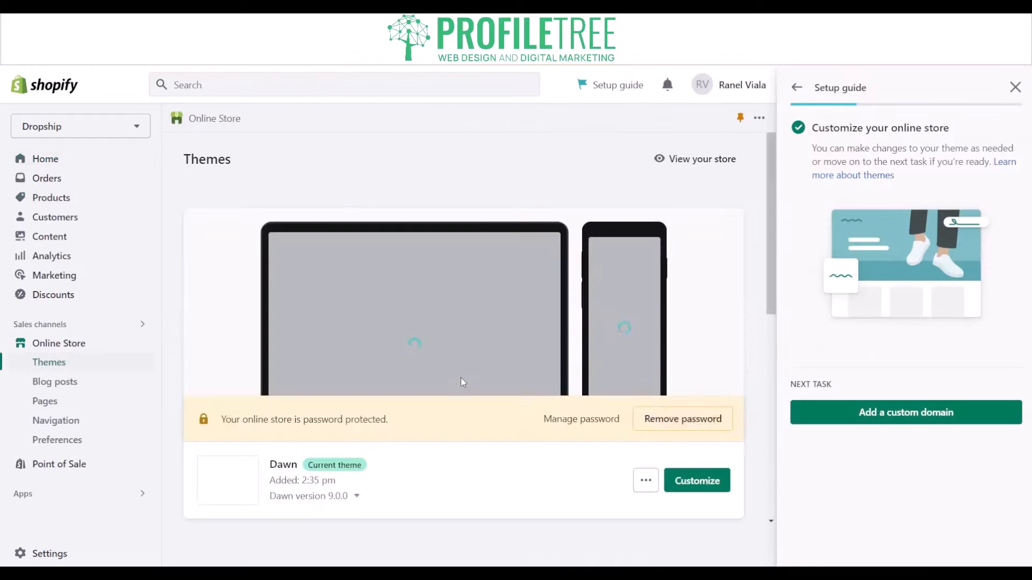
pyautogui.click(705, 480)
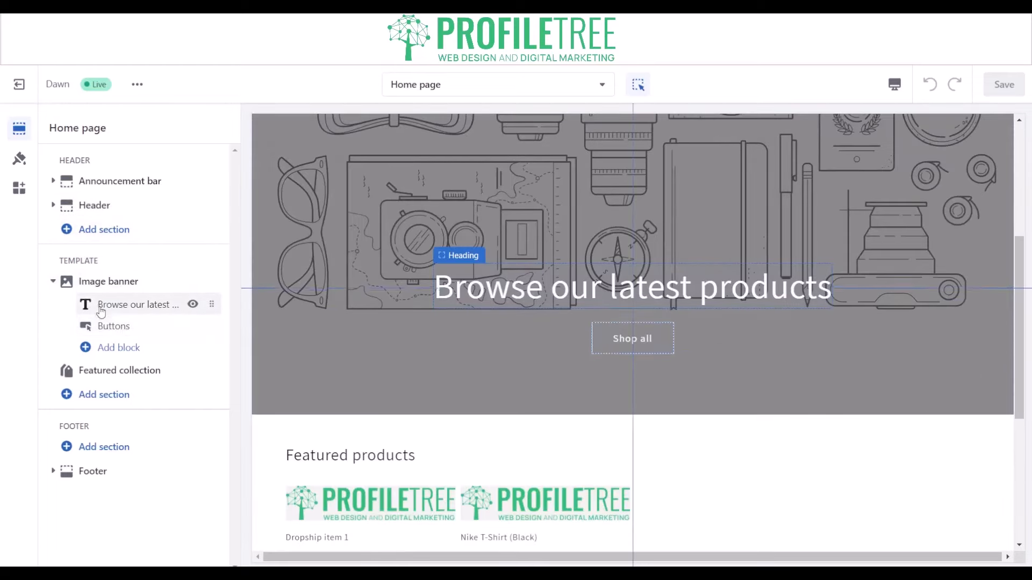
# Open the Nike T-Shirt (Black) product page from the home page's featured products in the theme preview.
pyautogui.scroll(-3, 355, 447)
pyautogui.click(373, 407)
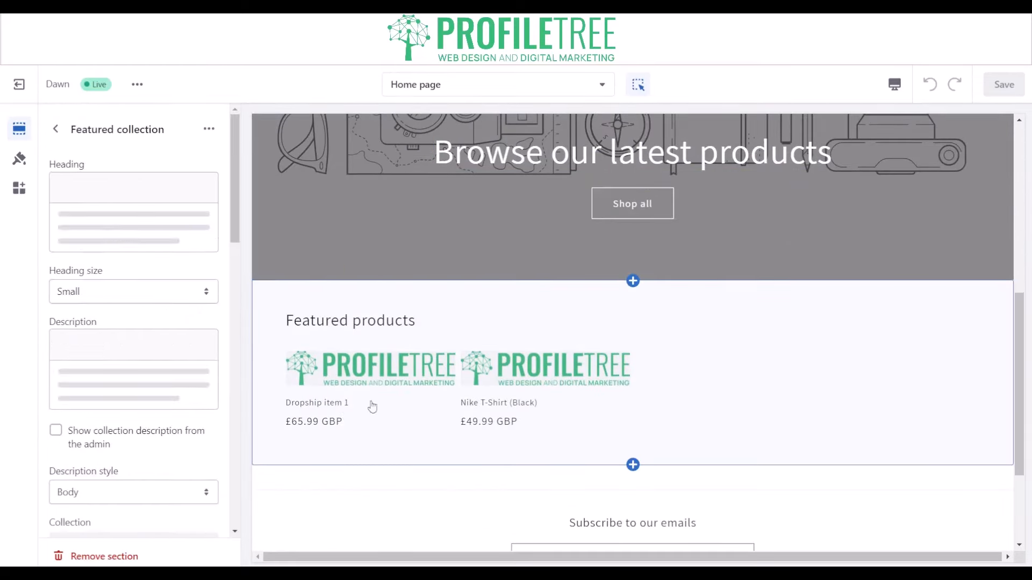
pyautogui.click(569, 376)
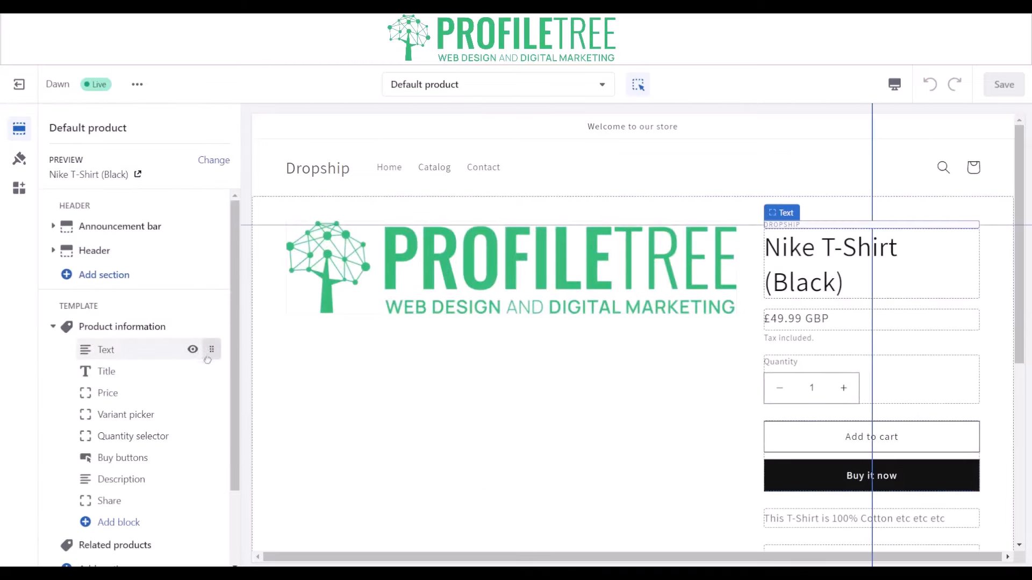
# Move the product information's Text block with the vendor name below the title, then on to just below the Quantity selector.
pyautogui.moveTo(208, 360)
pyautogui.mouseDown()
pyautogui.moveTo(217, 376)
pyautogui.moveTo(202, 372)
pyautogui.mouseUp()
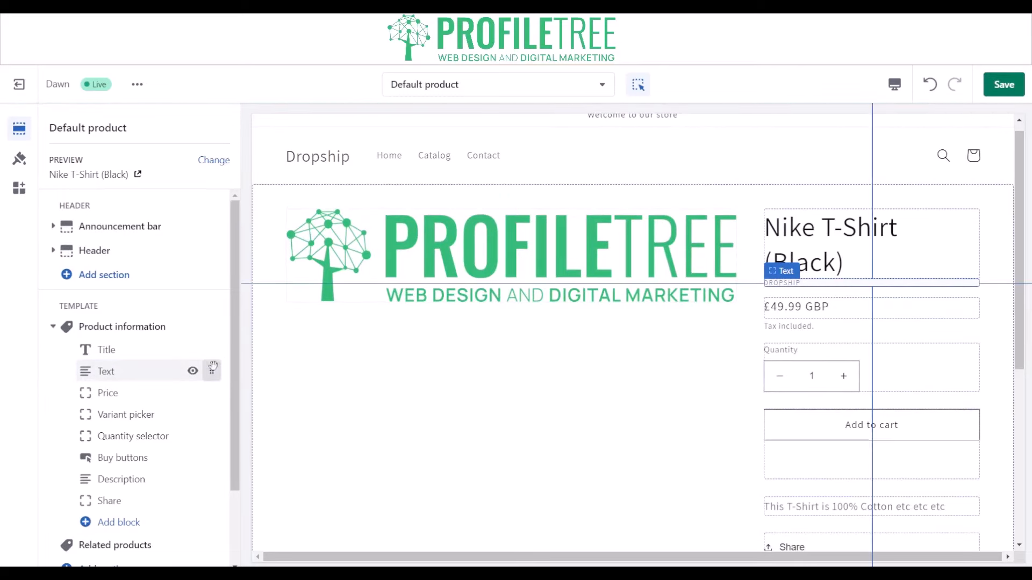
pyautogui.moveTo(212, 367); pyautogui.dragTo(209, 434)
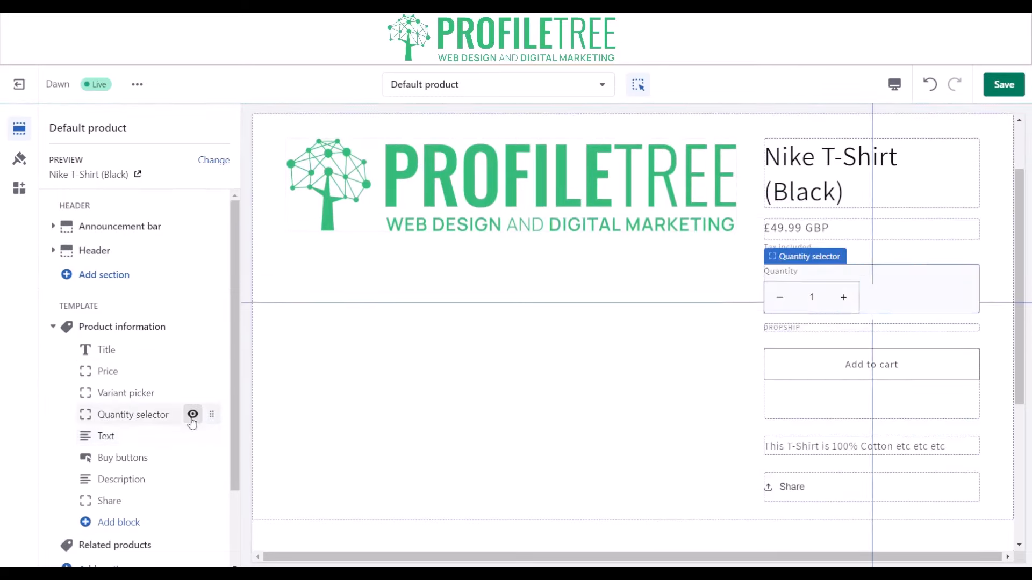
pyautogui.moveTo(189, 351); pyautogui.dragTo(218, 349)
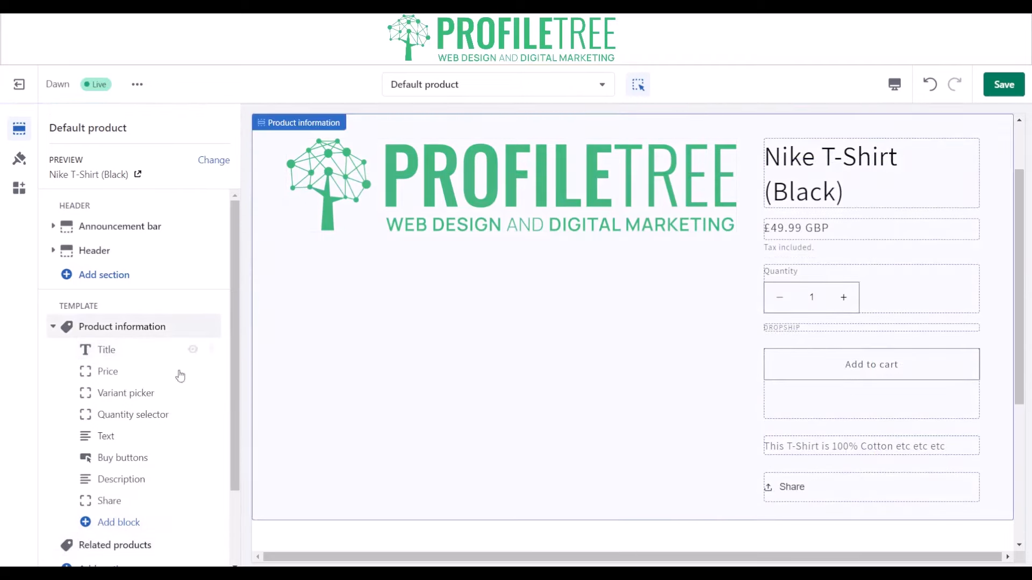
# Look through the theme's logo and color settings, then open the settings of the Product information section.
pyautogui.click(18, 159)
pyautogui.click(86, 166)
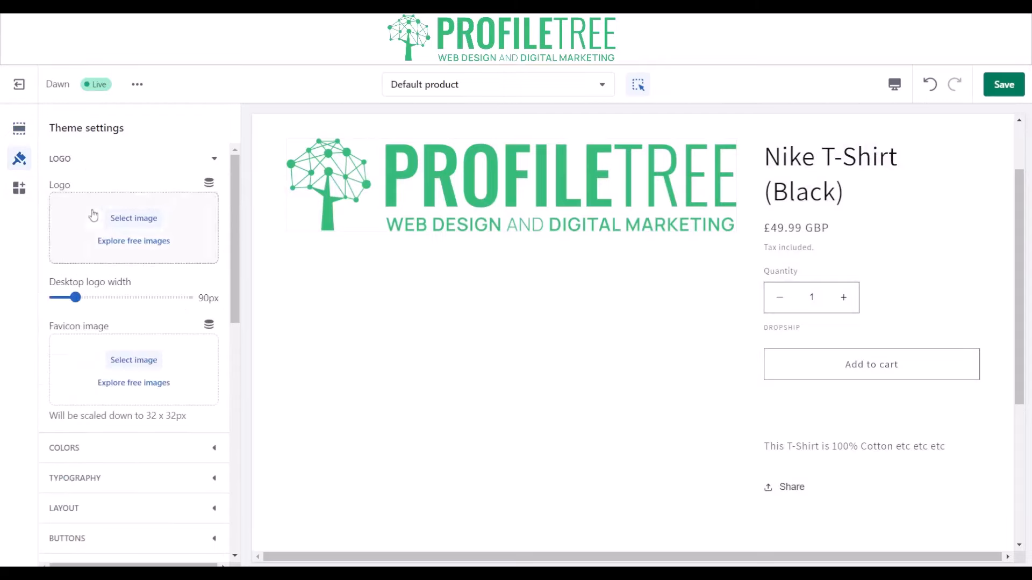
pyautogui.click(76, 161)
pyautogui.click(79, 196)
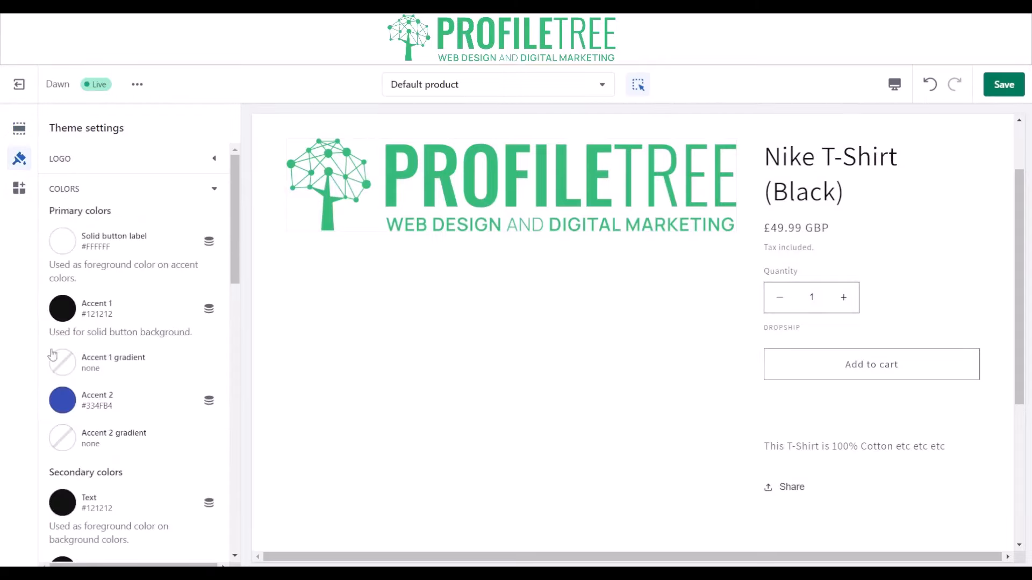
pyautogui.click(19, 129)
pyautogui.click(499, 193)
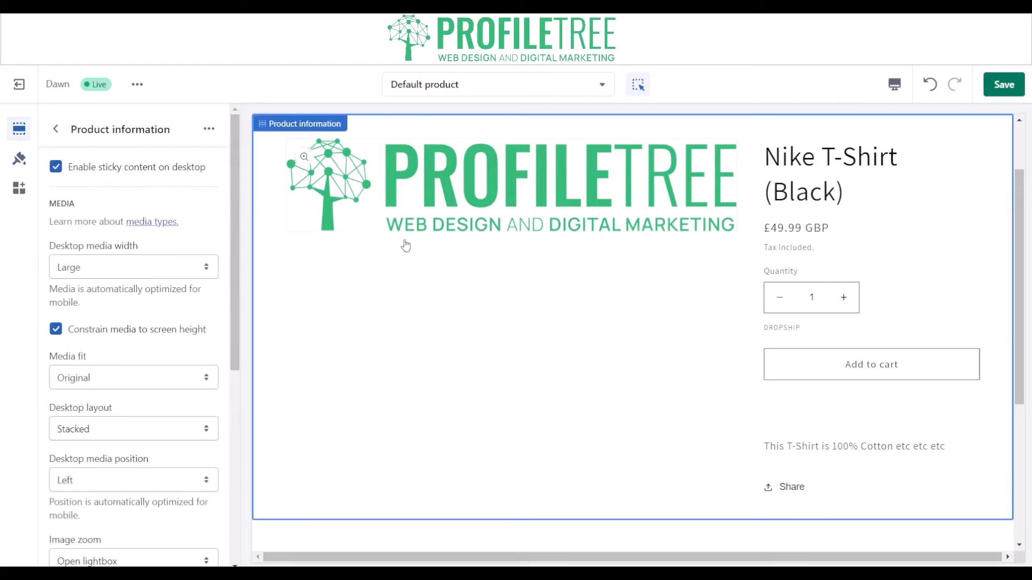
# Try the Fill media fit, return it to Original, and view the desktop layout options, keeping Stacked.
pyautogui.click(109, 378)
pyautogui.click(92, 409)
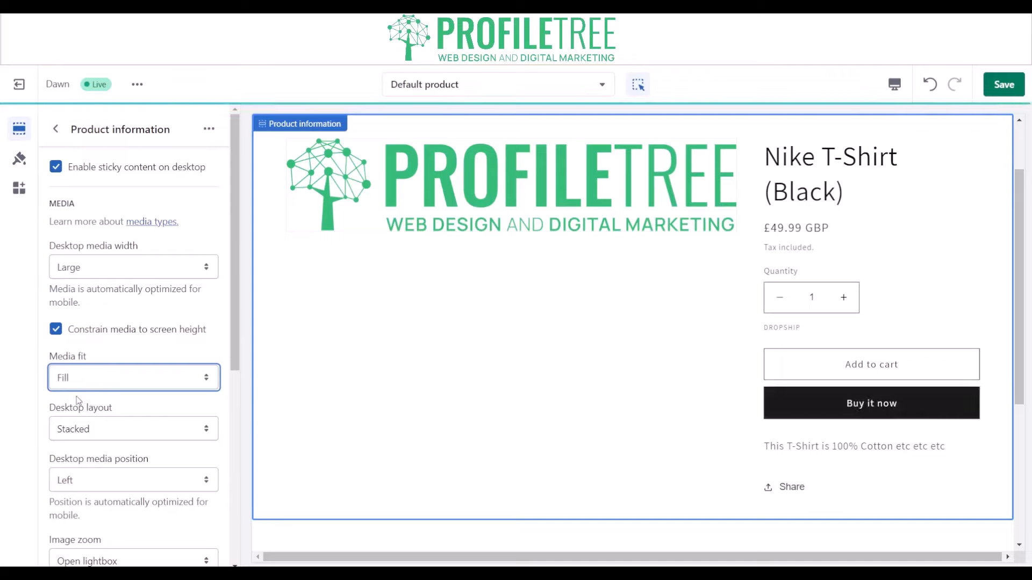
pyautogui.click(78, 398)
pyautogui.click(86, 431)
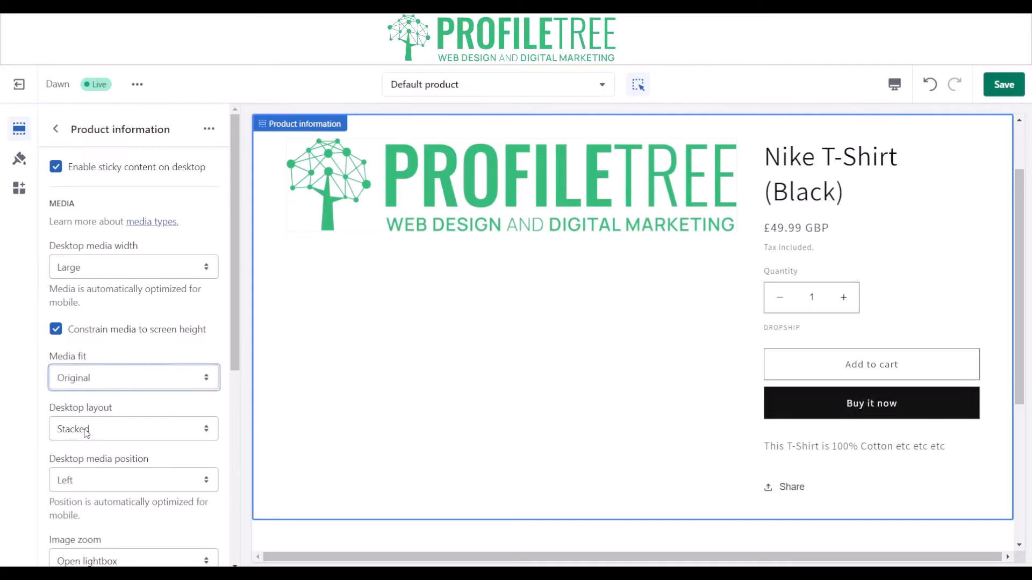
pyautogui.click(85, 432)
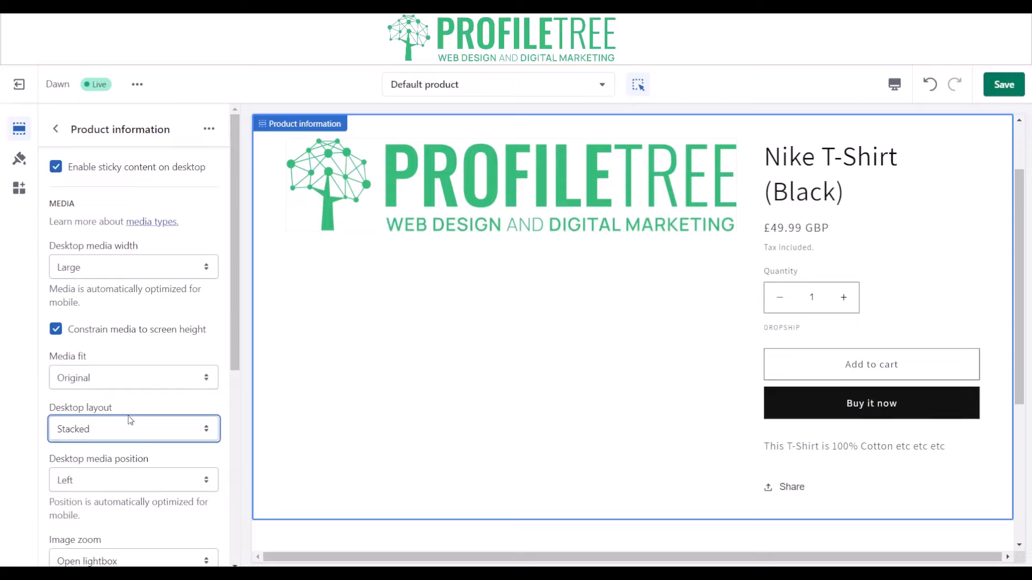
# Set the product media's image zoom to Click and hover and test it on the product image.
pyautogui.scroll(-4, 93, 385)
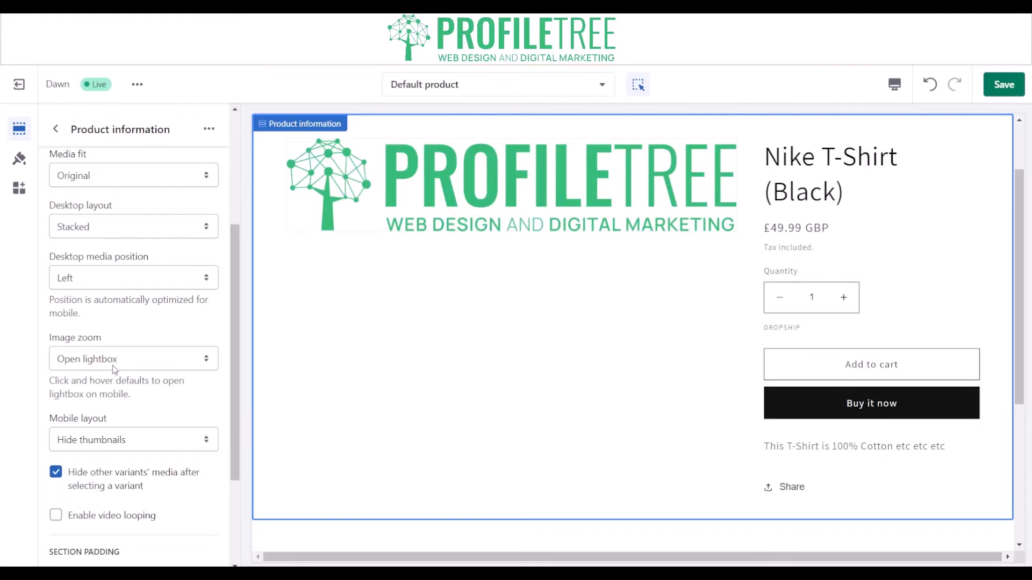
pyautogui.click(114, 369)
pyautogui.click(105, 396)
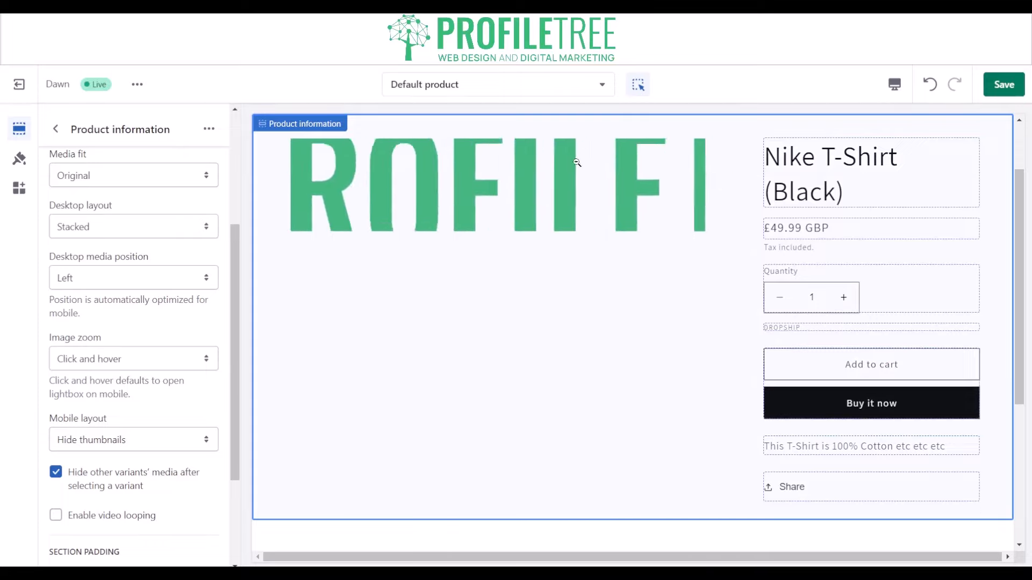
pyautogui.click(553, 190)
pyautogui.click(681, 167)
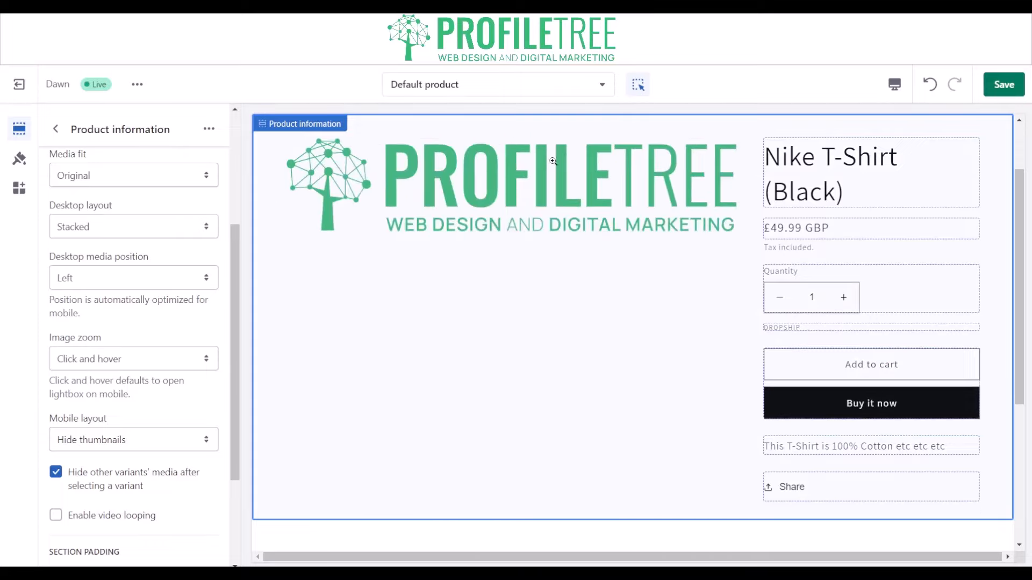
# Set the product media's image zoom to No zoom and test it on the product image.
pyautogui.moveTo(104, 376); pyautogui.dragTo(139, 370)
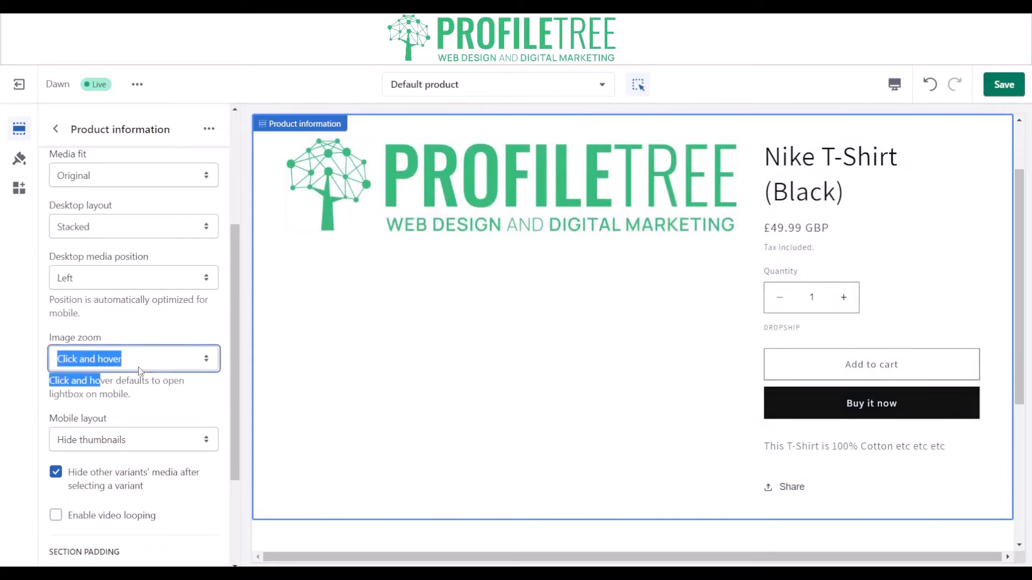
pyautogui.click(107, 400)
pyautogui.click(502, 226)
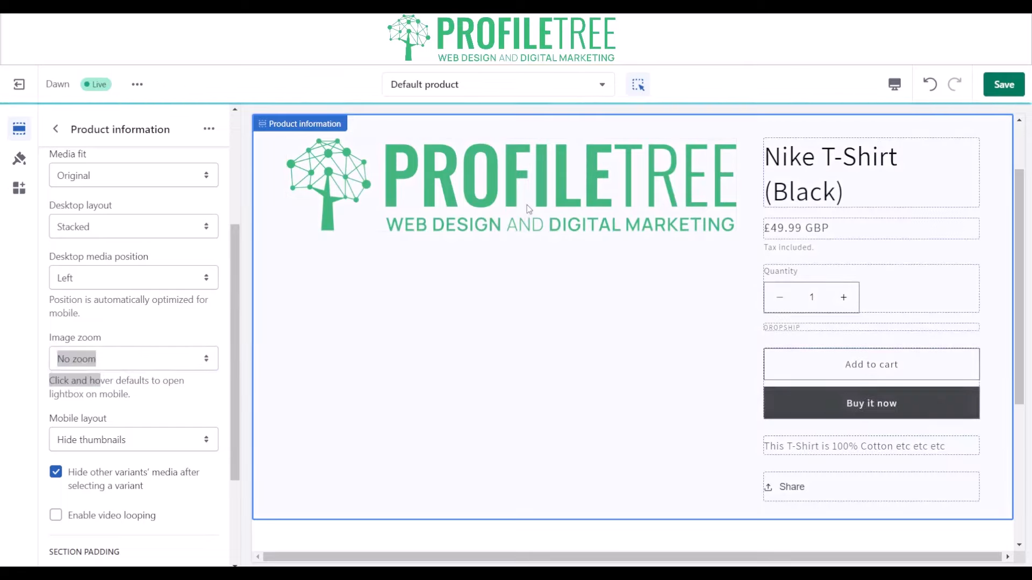
# Set the product media's image zoom to Open lightbox and enable video looping.
pyautogui.click(148, 363)
pyautogui.click(143, 377)
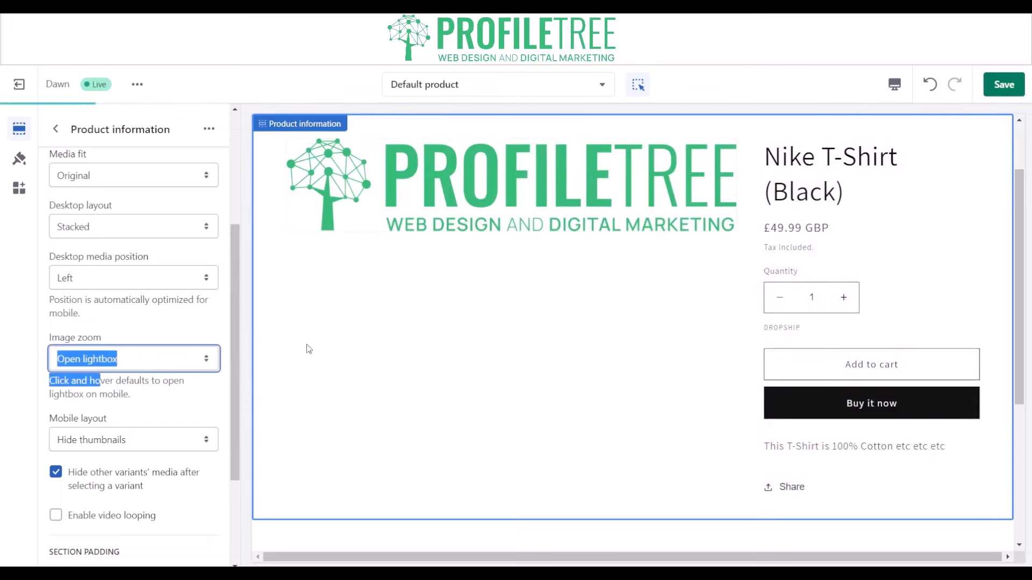
pyautogui.scroll(-3, 109, 417)
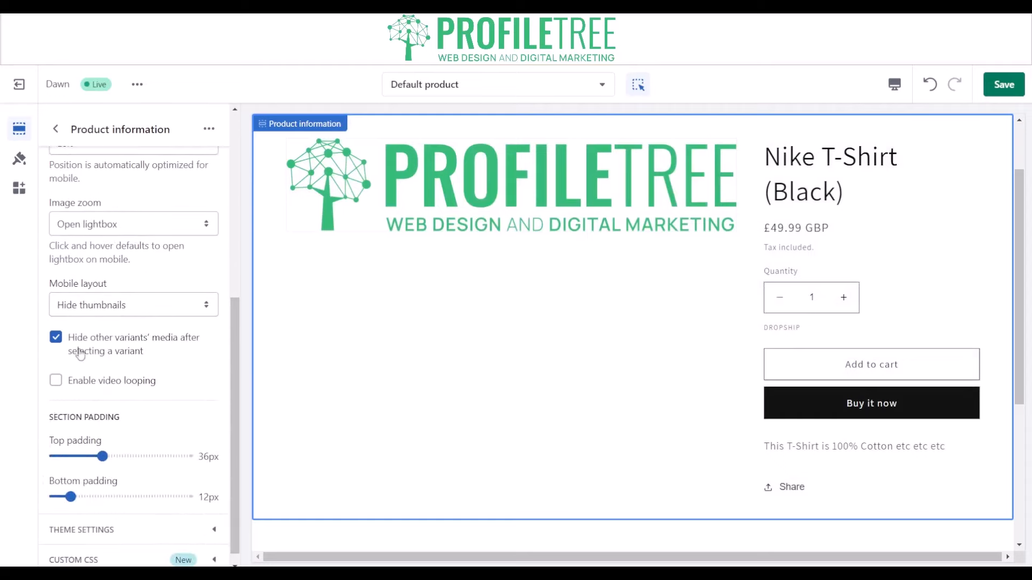
pyautogui.click(55, 383)
# In the section's theme settings, set the sale badge color scheme to Background 2 and the sold out badge color scheme to Background 1.
pyautogui.scroll(-1, 67, 419)
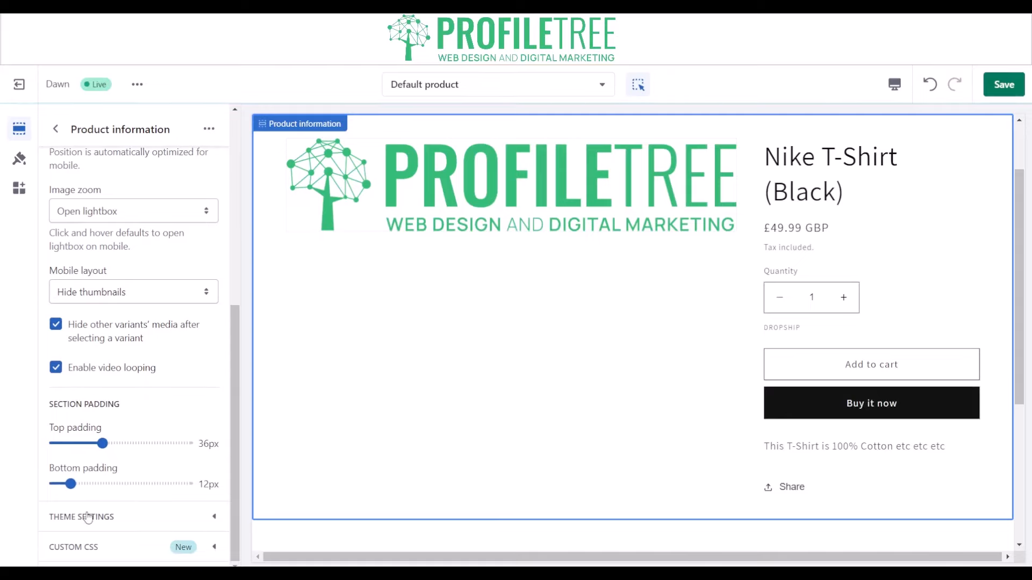
pyautogui.click(82, 516)
pyautogui.scroll(-4, 108, 417)
pyautogui.moveTo(94, 352)
pyautogui.mouseDown()
pyautogui.moveTo(157, 353)
pyautogui.moveTo(95, 352)
pyautogui.mouseUp()
pyautogui.scroll(-1, 97, 407)
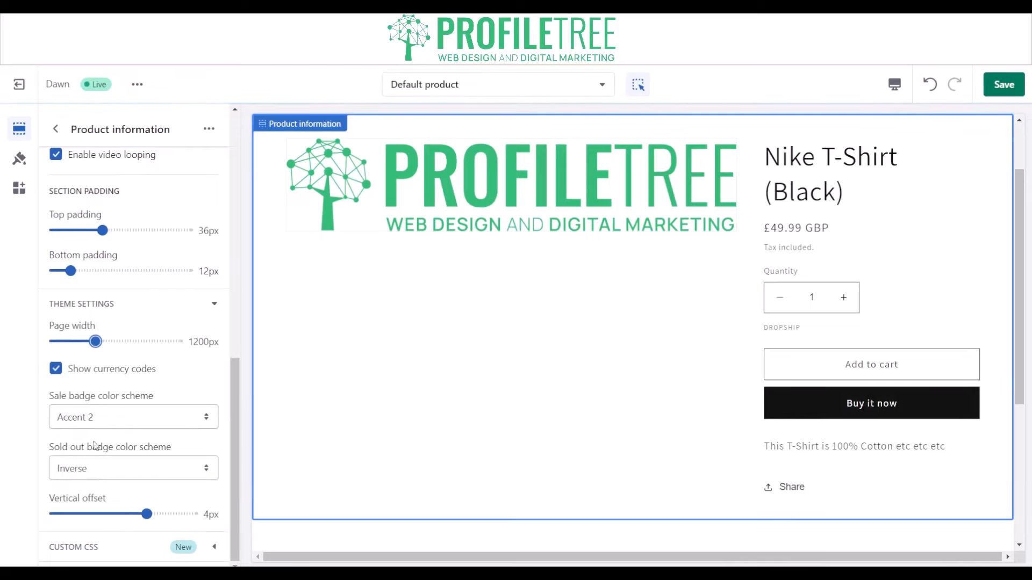
pyautogui.click(89, 420)
pyautogui.click(105, 421)
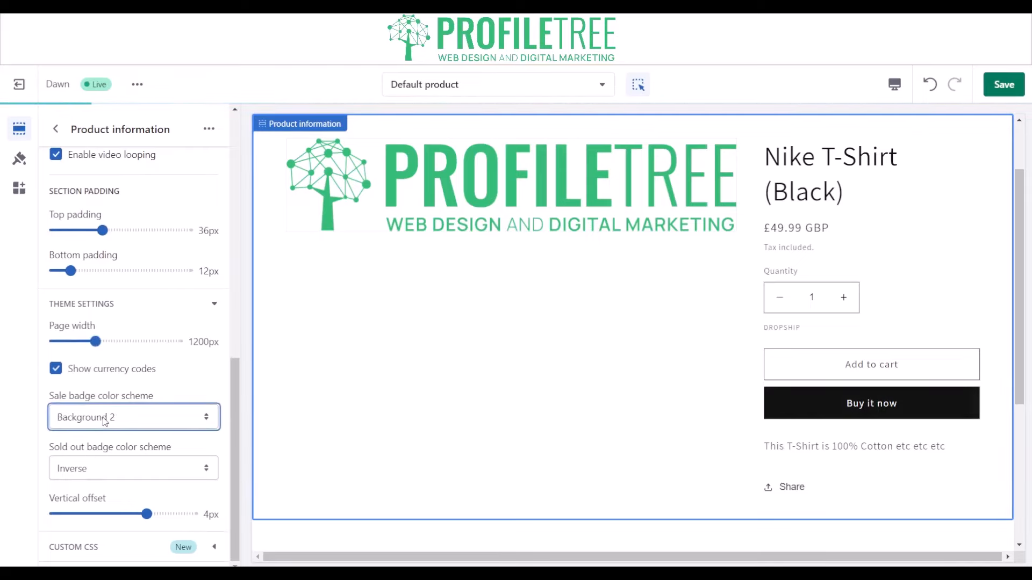
pyautogui.click(82, 465)
pyautogui.click(80, 494)
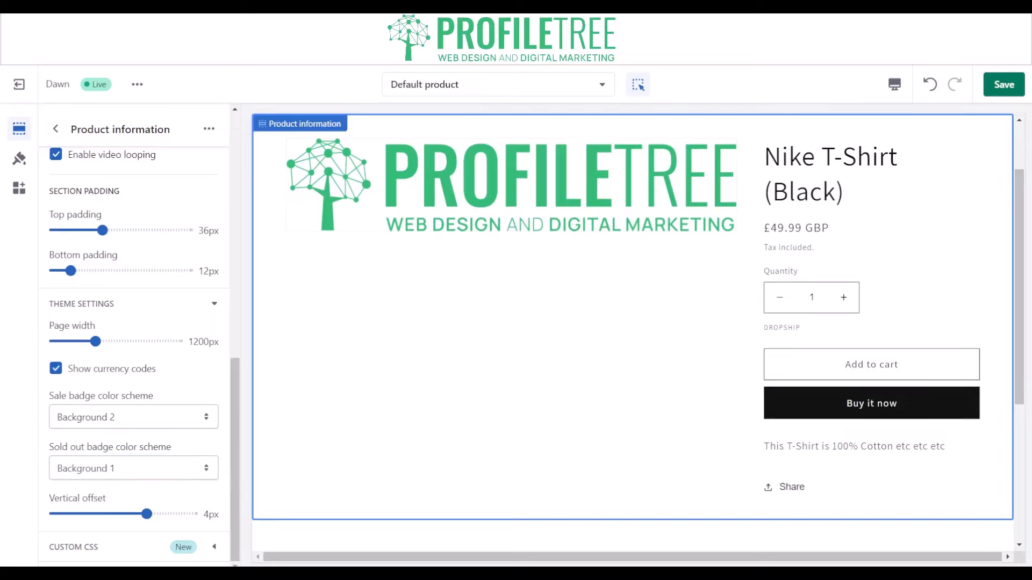
# Exit the theme editor and open the store's product list.
pyautogui.click(19, 84)
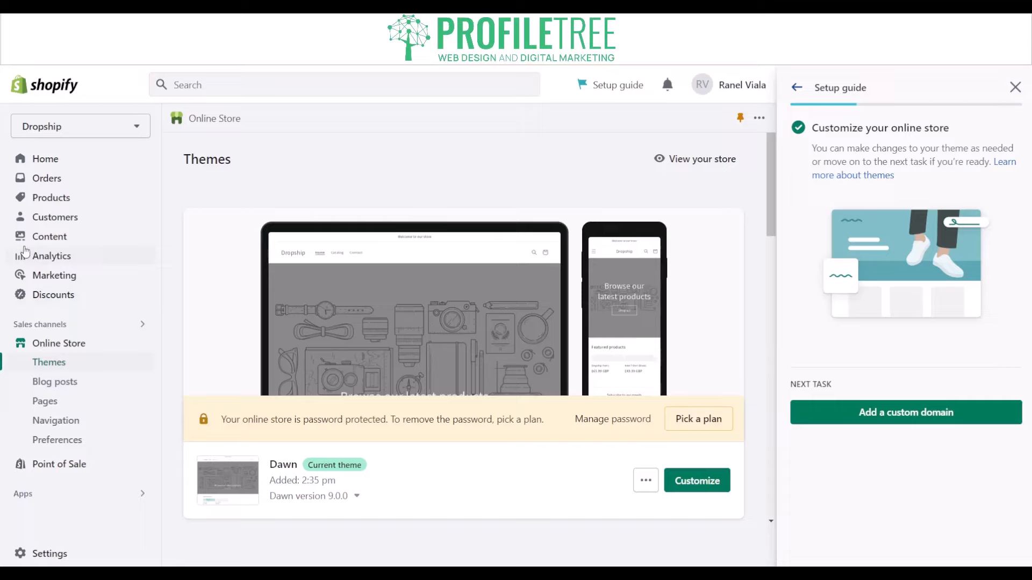
pyautogui.click(49, 198)
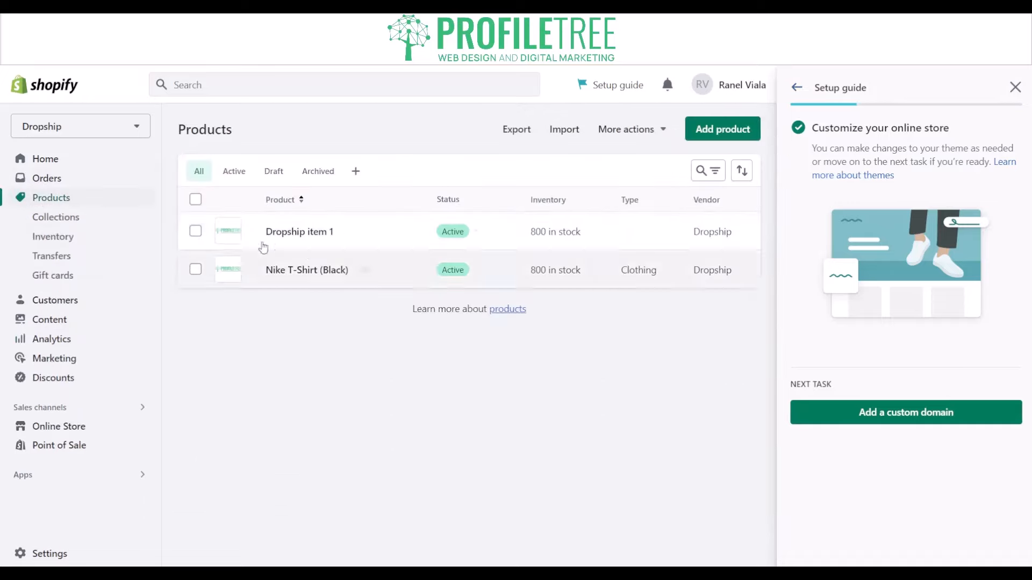